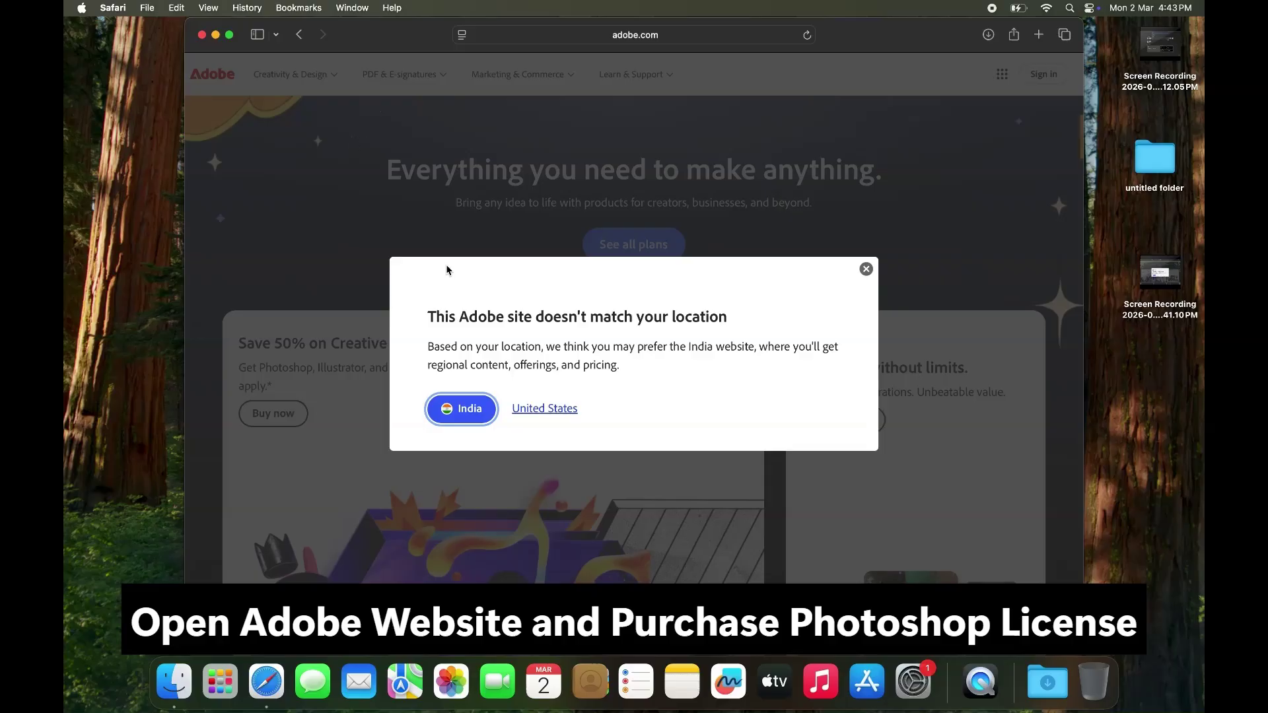
# Step: Close the location suggestion on adobe.com and expand the Safari window to full screen
pyautogui.click(865, 271)
pyautogui.click(229, 34)
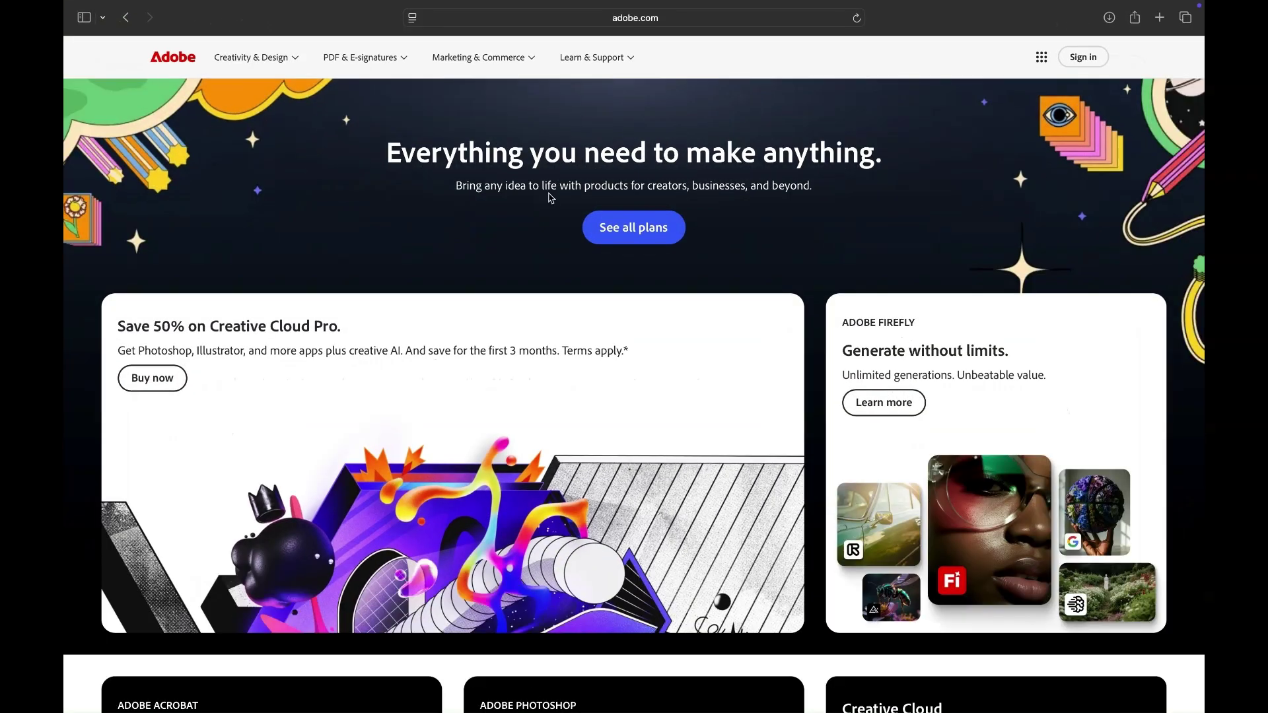
# Step: Open Adobe's Plans and pricing page and dismiss the location-mismatch prompt
pyautogui.click(649, 230)
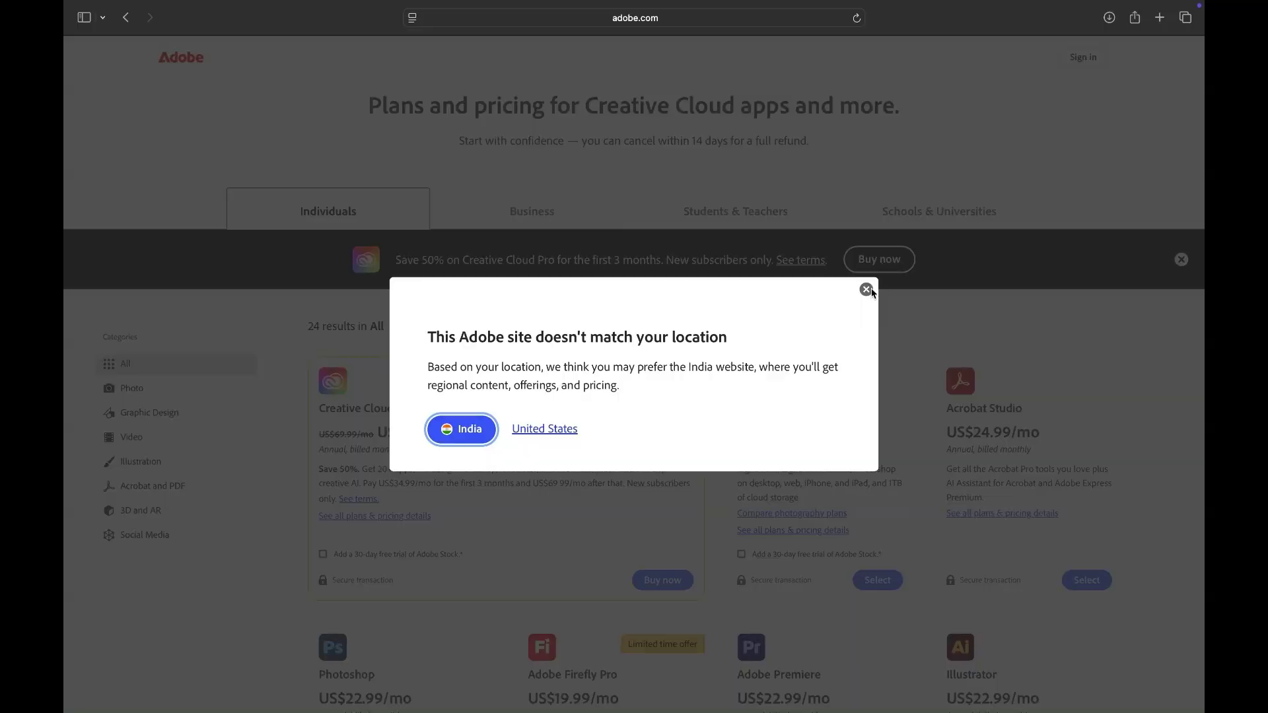
pyautogui.click(868, 290)
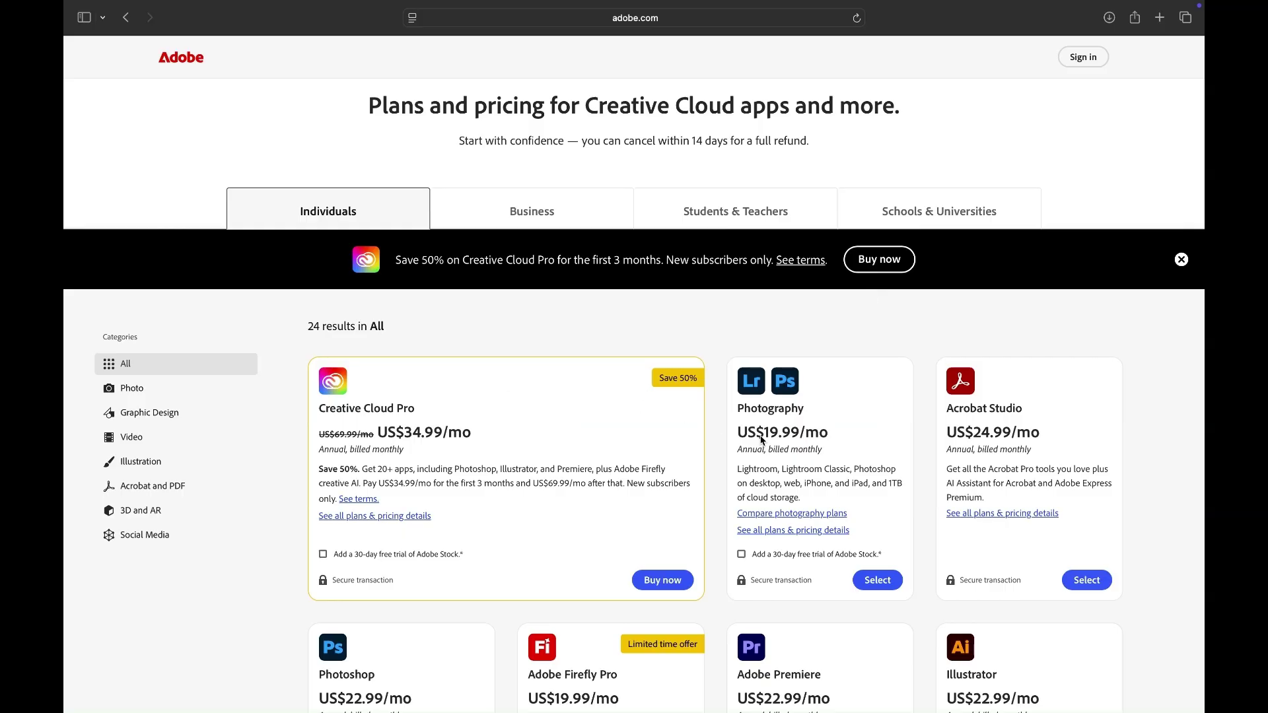
pyautogui.scroll(-3, 761, 441)
pyautogui.scroll(-1, 761, 441)
# Step: Highlight Photoshop's US$22.99/mo price, then open the footer's region chooser
pyautogui.tripleClick(351, 404)
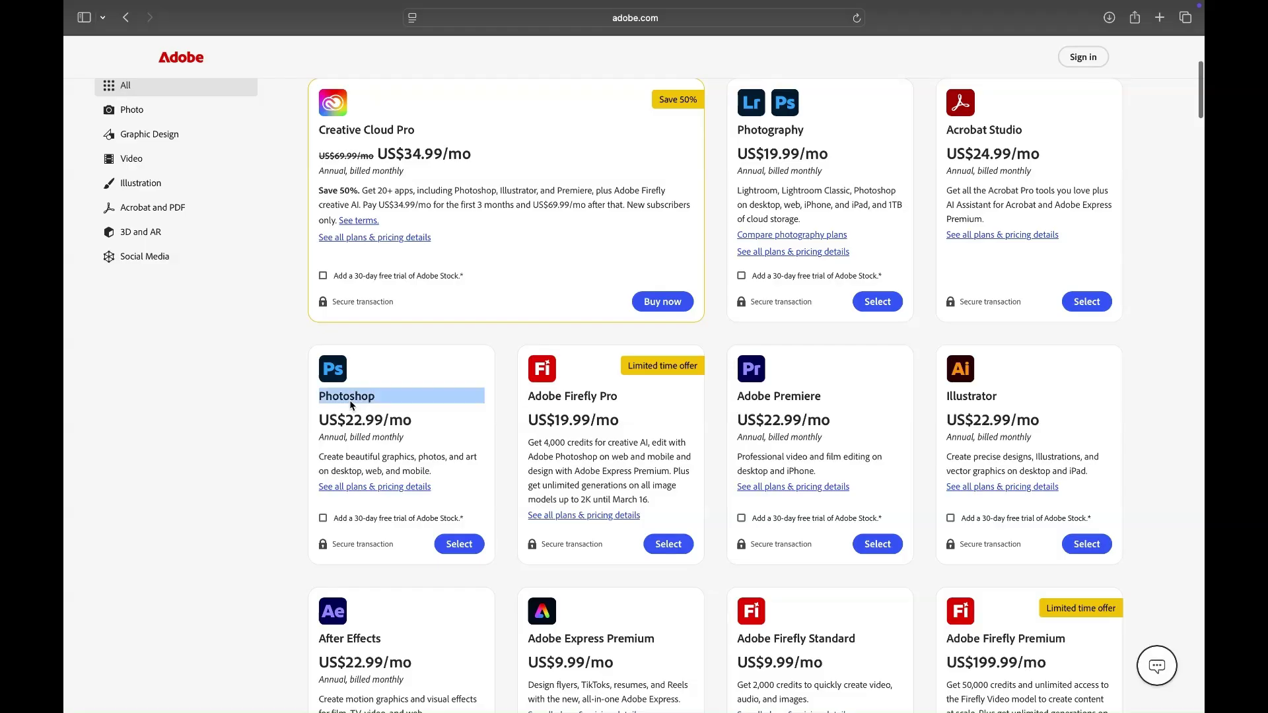
pyautogui.tripleClick(358, 417)
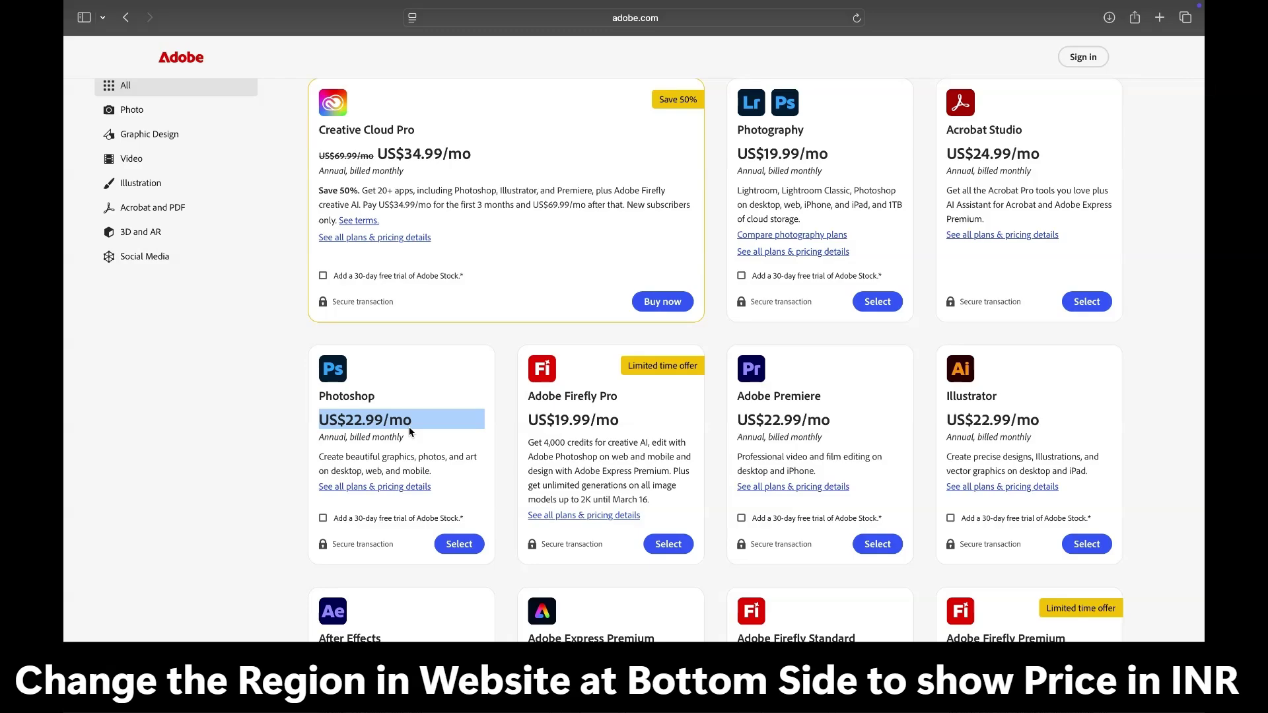
pyautogui.scroll(-20, 409, 427)
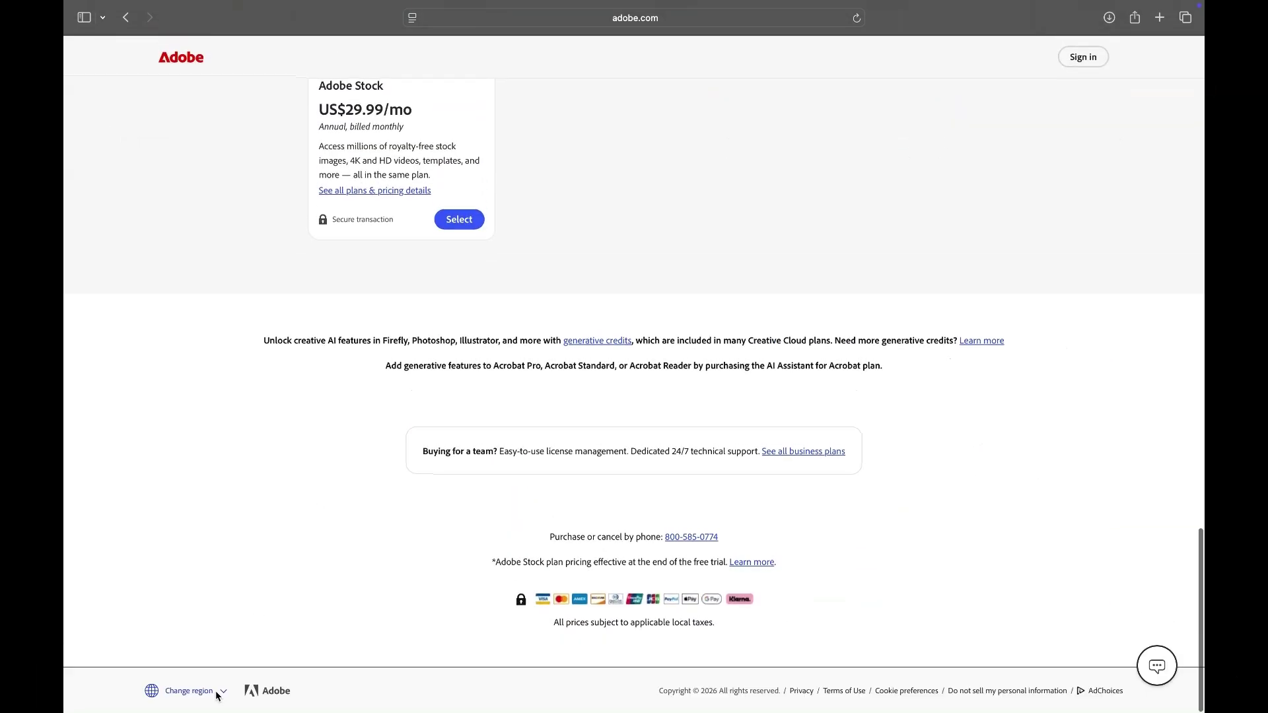
pyautogui.click(218, 691)
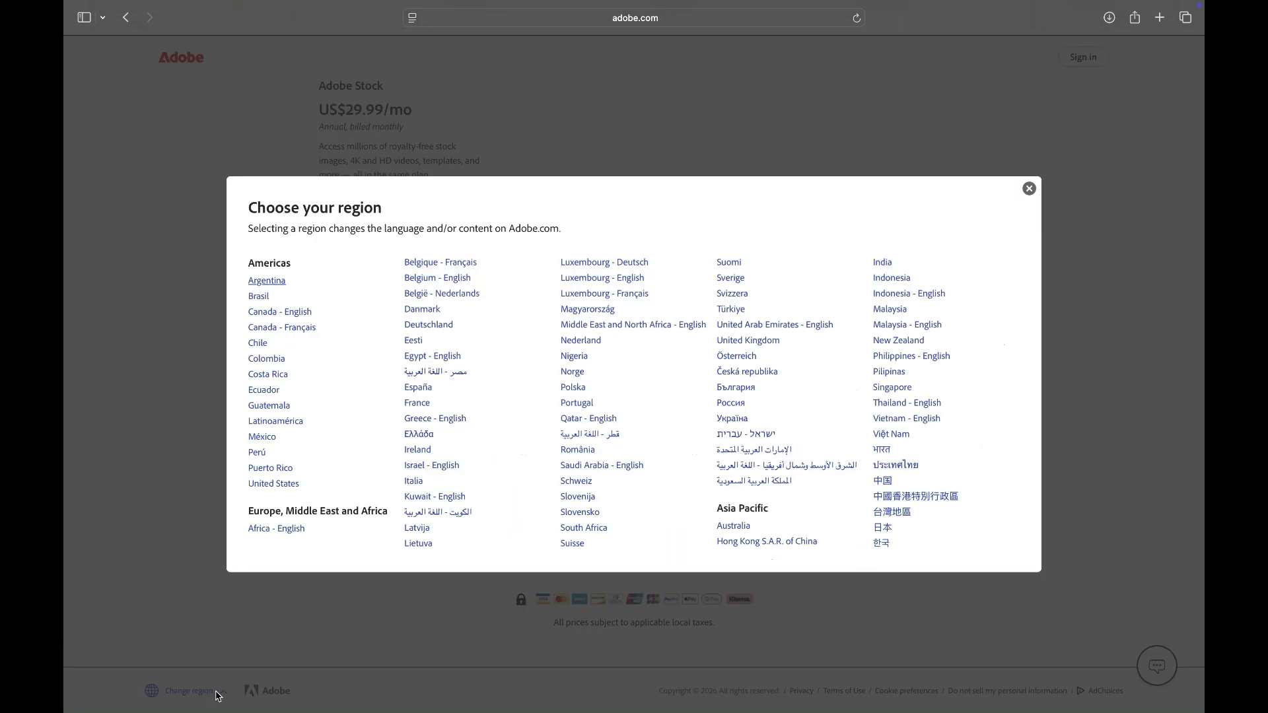
# Step: Choose India as the region and browse the rupee-priced plans, Photoshop at ₹599.00/mo
pyautogui.click(884, 263)
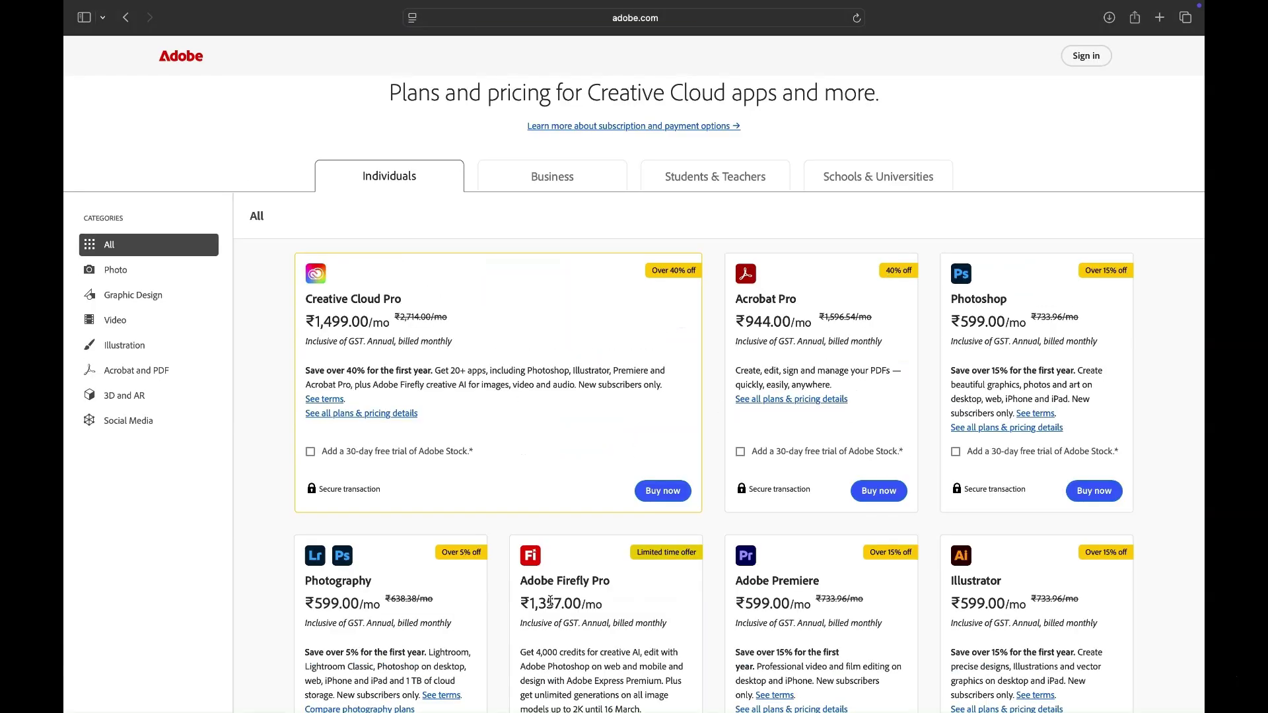
pyautogui.scroll(-3, 552, 606)
pyautogui.scroll(-3, 551, 605)
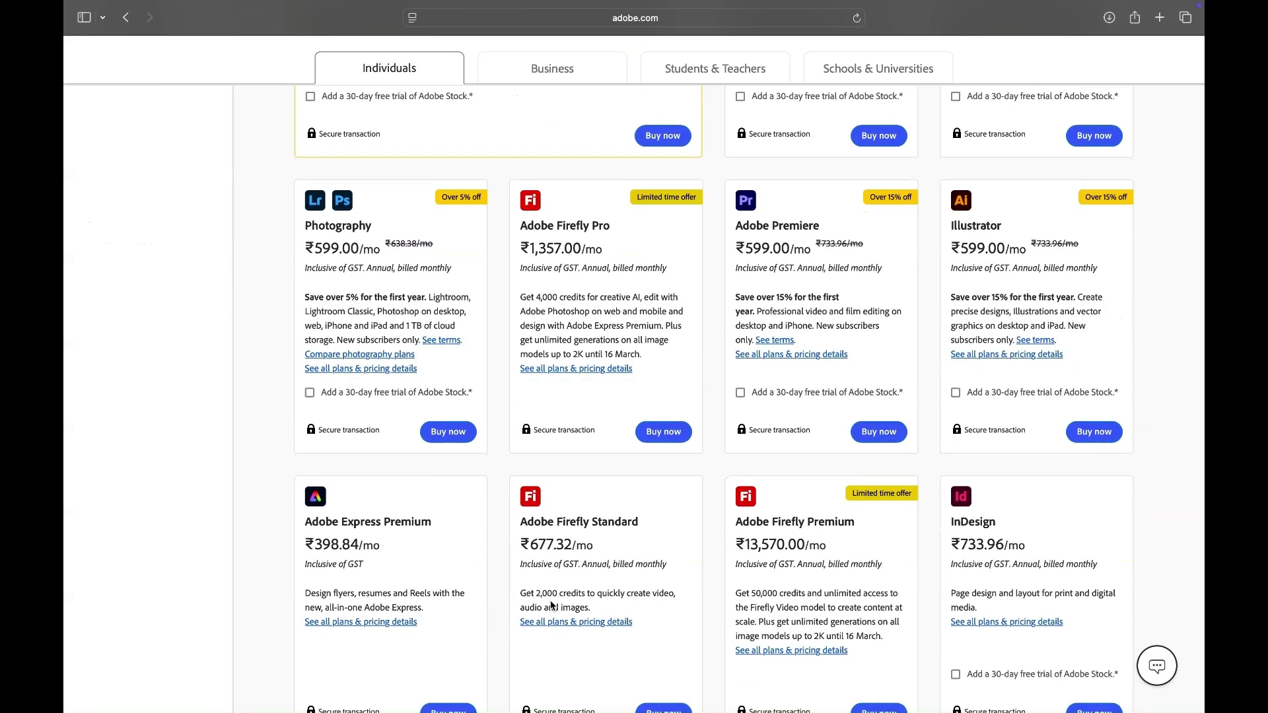
pyautogui.scroll(-7, 551, 605)
pyautogui.scroll(-4, 551, 601)
pyautogui.scroll(12, 552, 604)
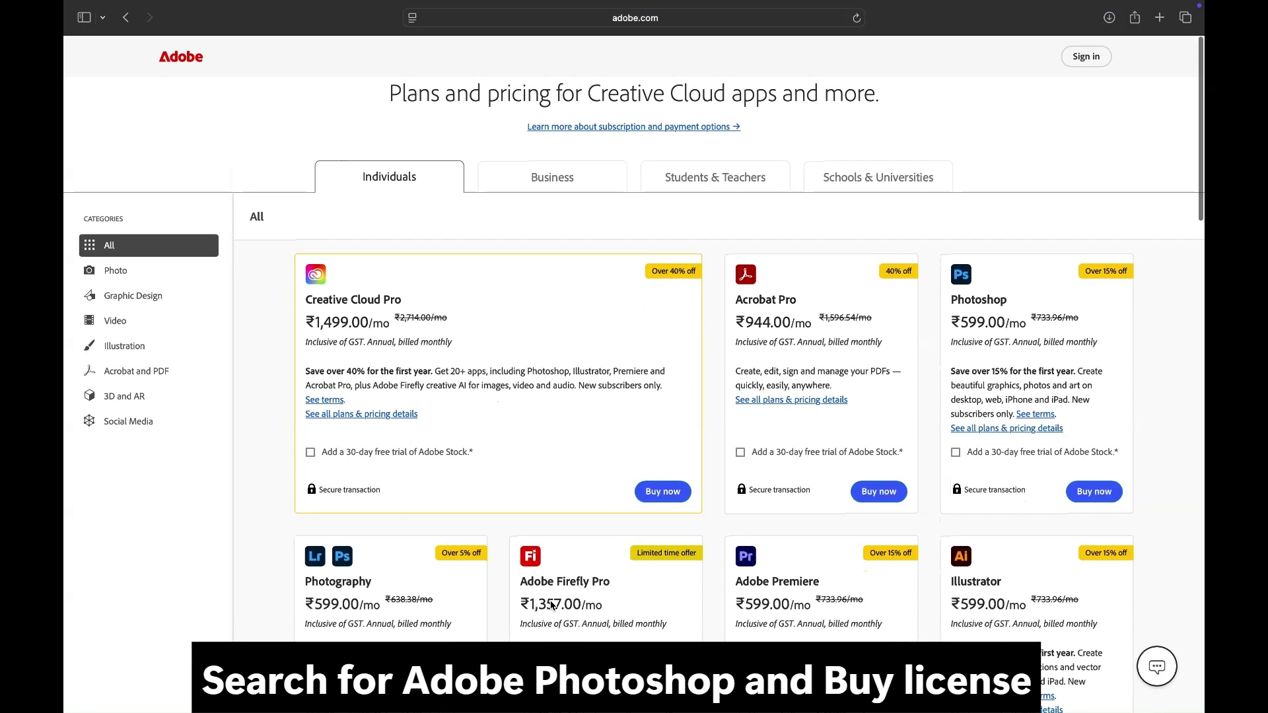
# Step: Buy Photoshop's annual, billed monthly plan at ₹599.00/mo and proceed to checkout
pyautogui.doubleClick(975, 301)
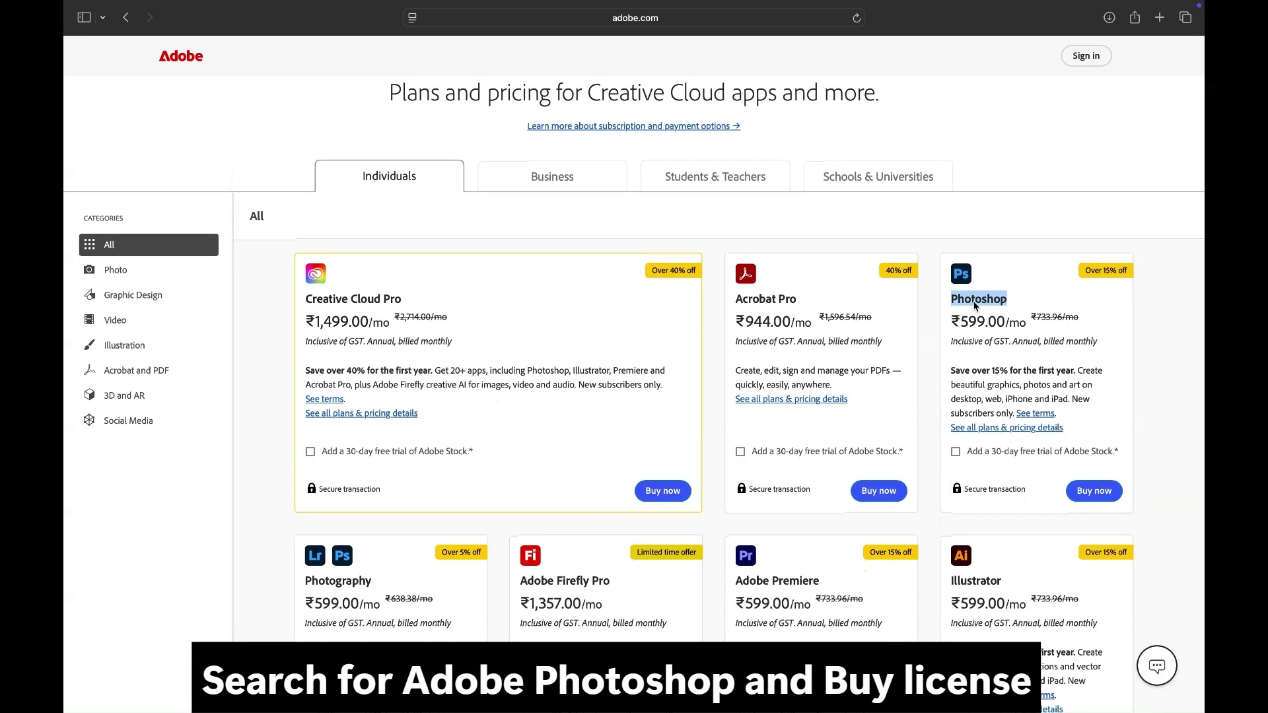
pyautogui.tripleClick(983, 326)
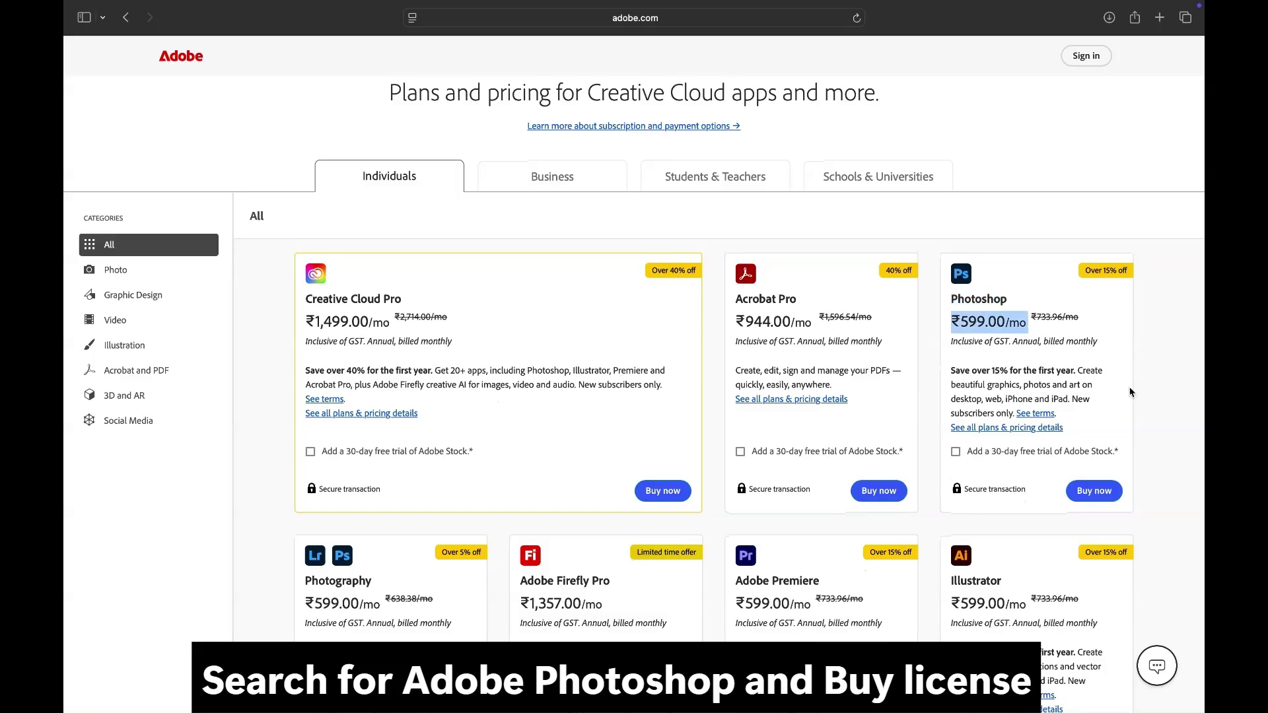
pyautogui.click(1097, 494)
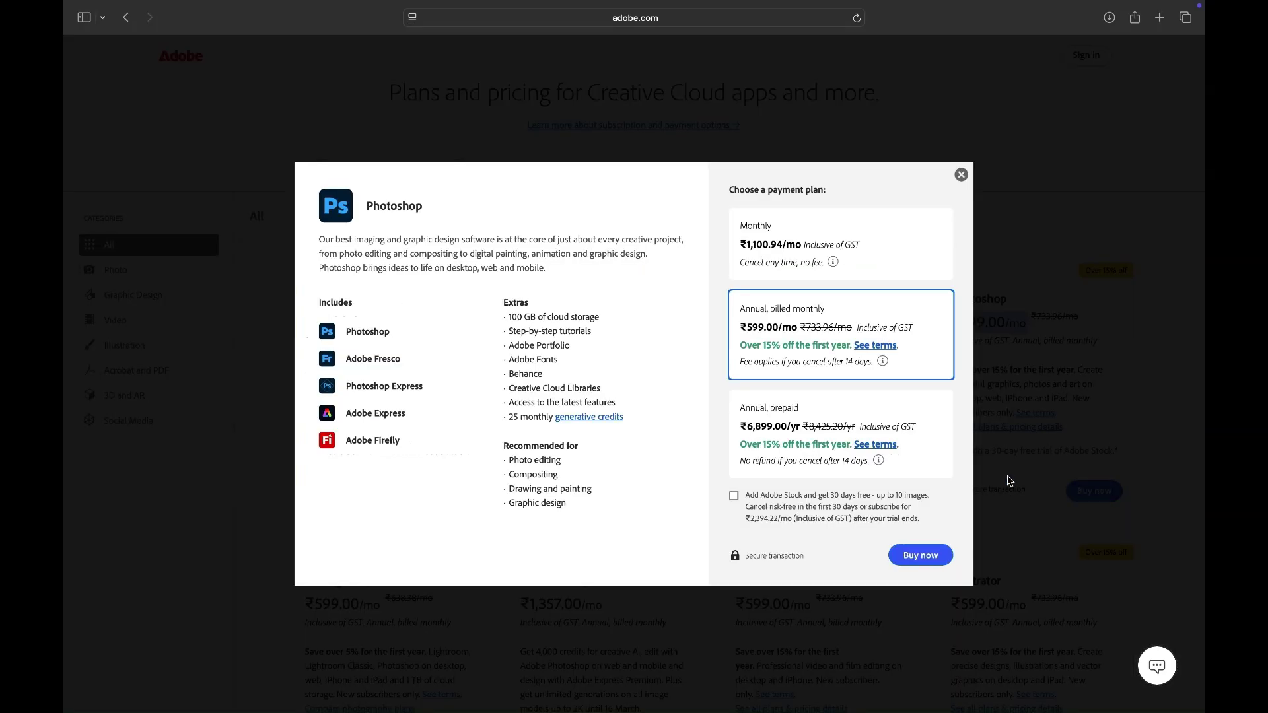
pyautogui.click(927, 560)
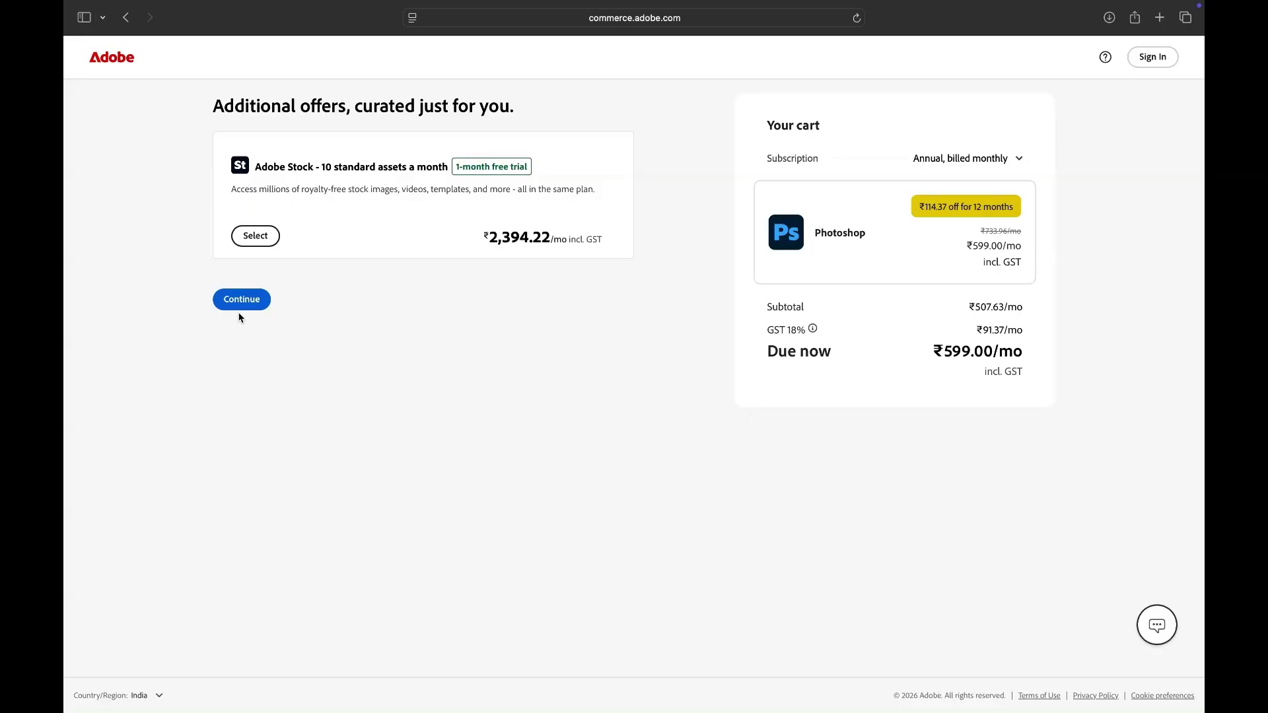
# Step: Decline the Adobe Stock add-on, enter the account e-mail address at checkout, then go to Sign In
pyautogui.click(255, 300)
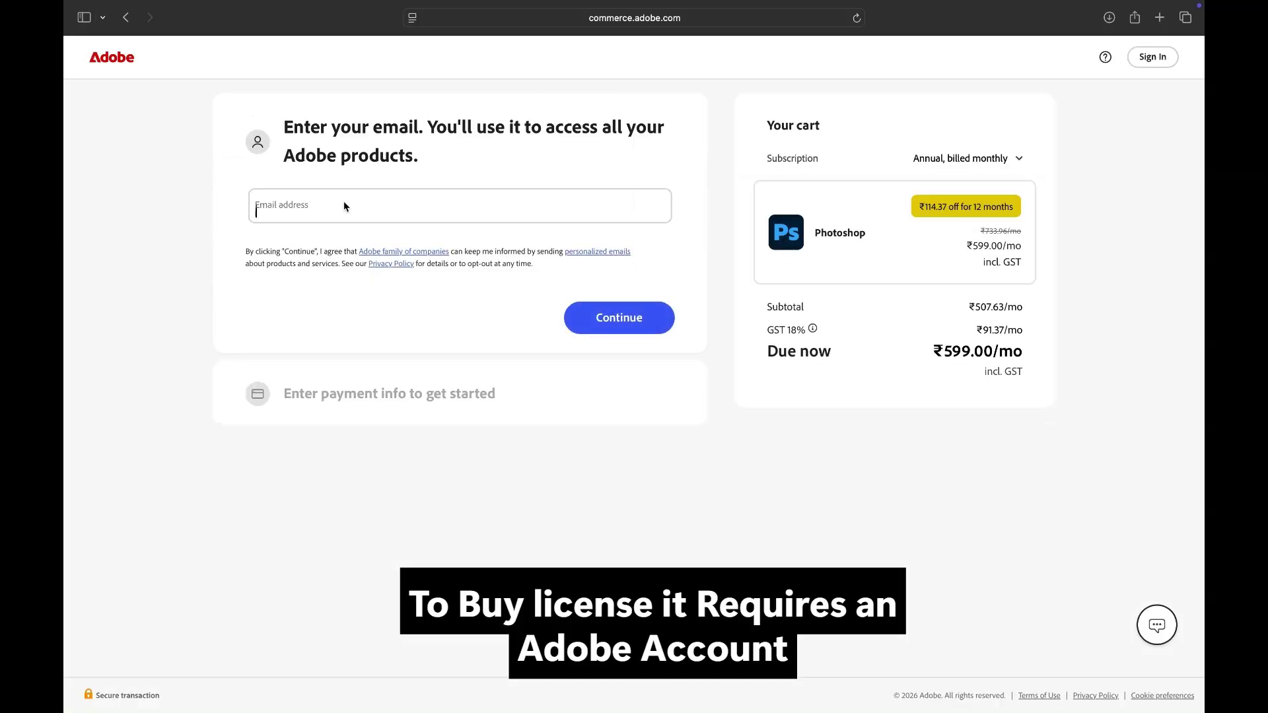
pyautogui.click(344, 202)
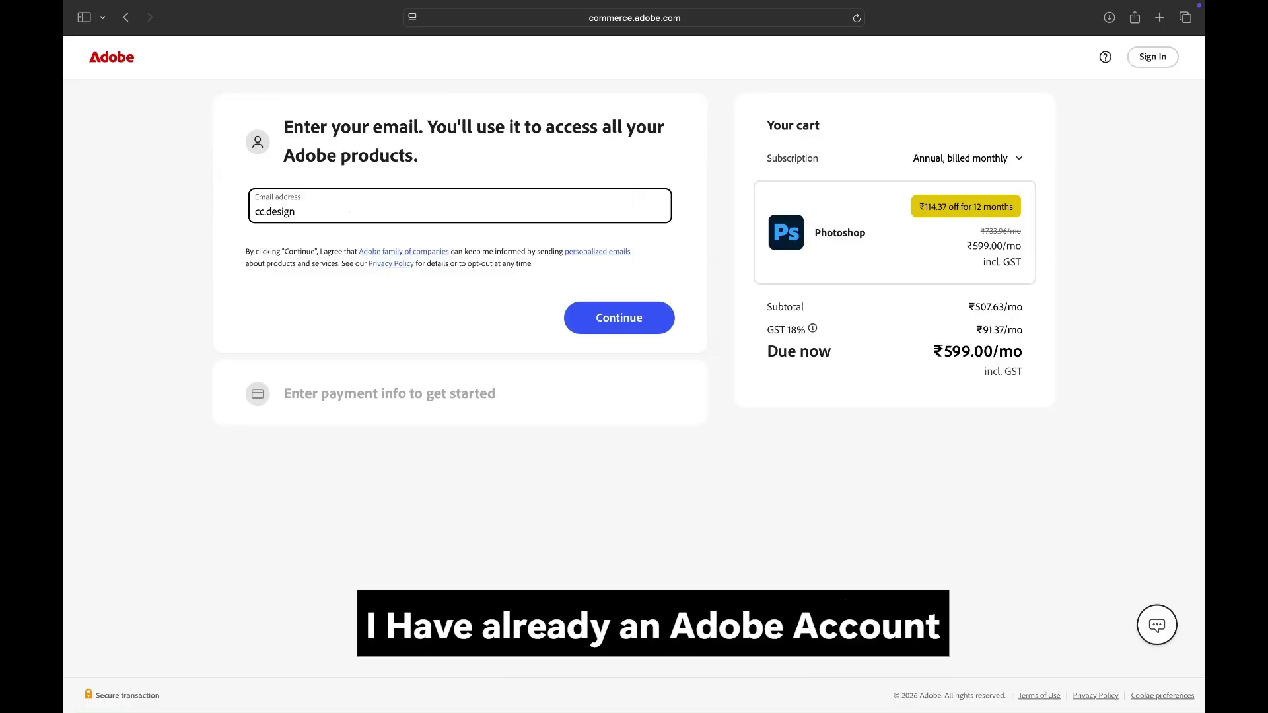
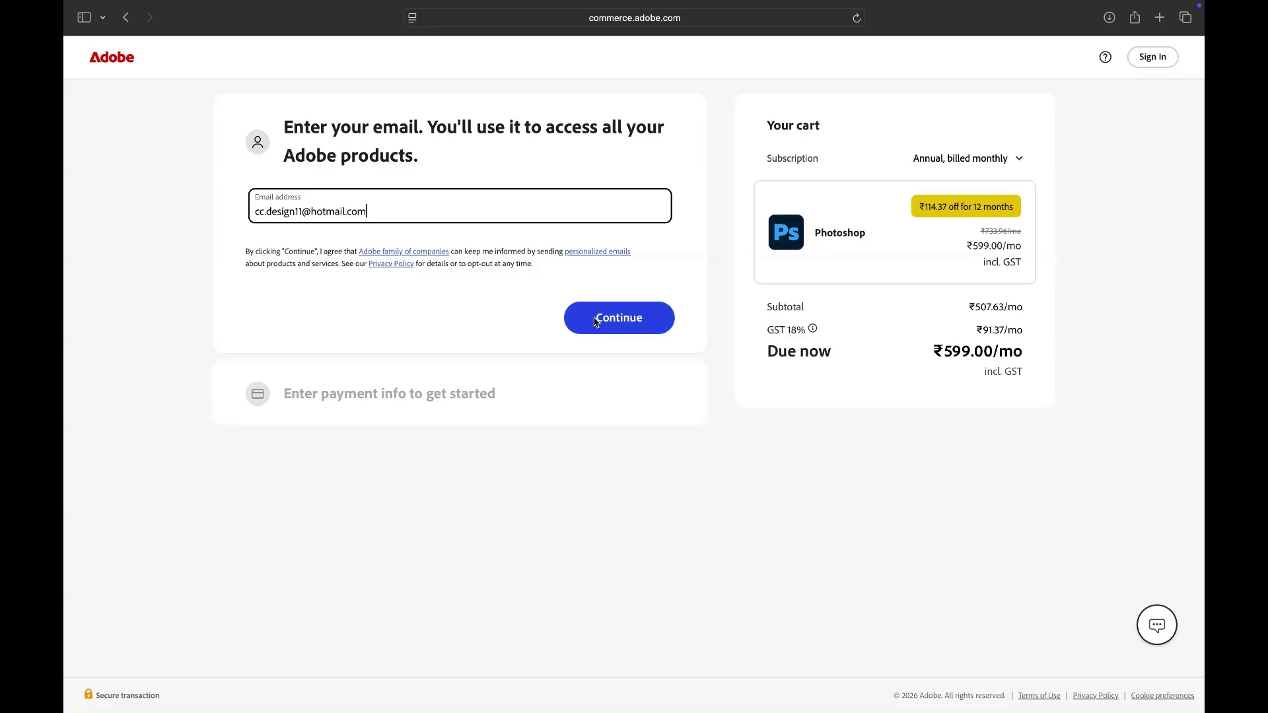
pyautogui.click(619, 325)
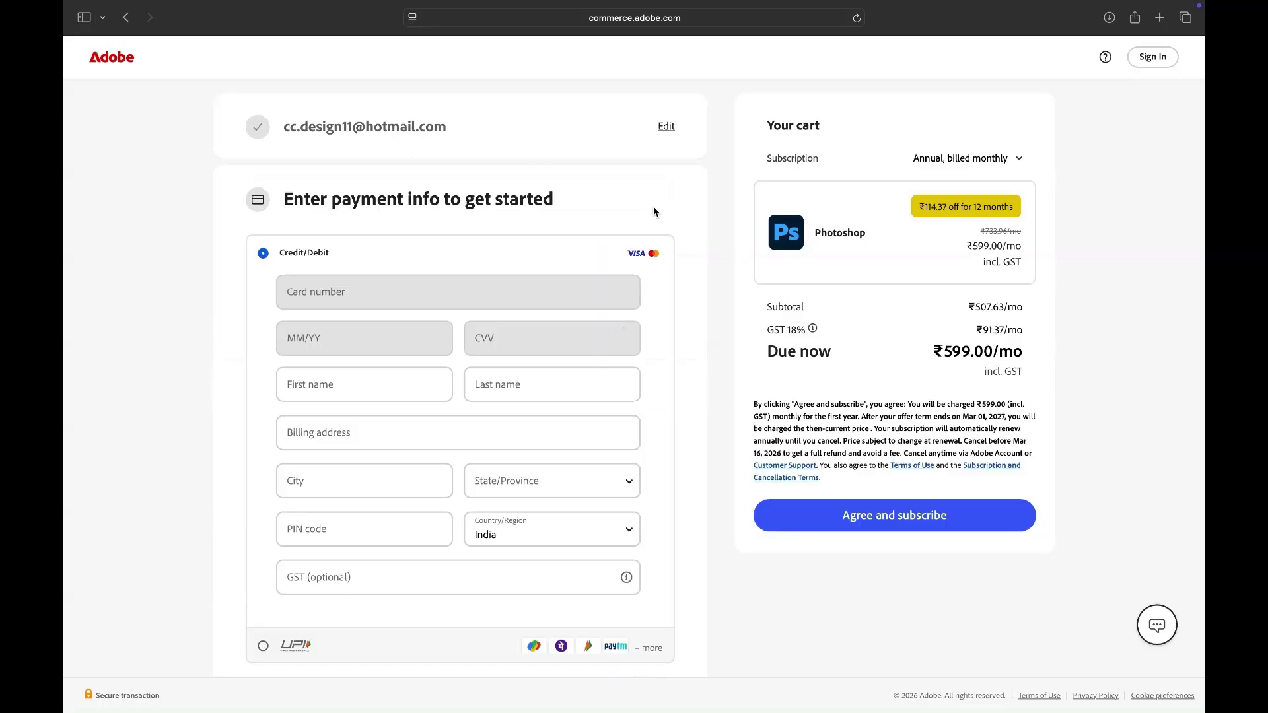
pyautogui.scroll(-1, 654, 205)
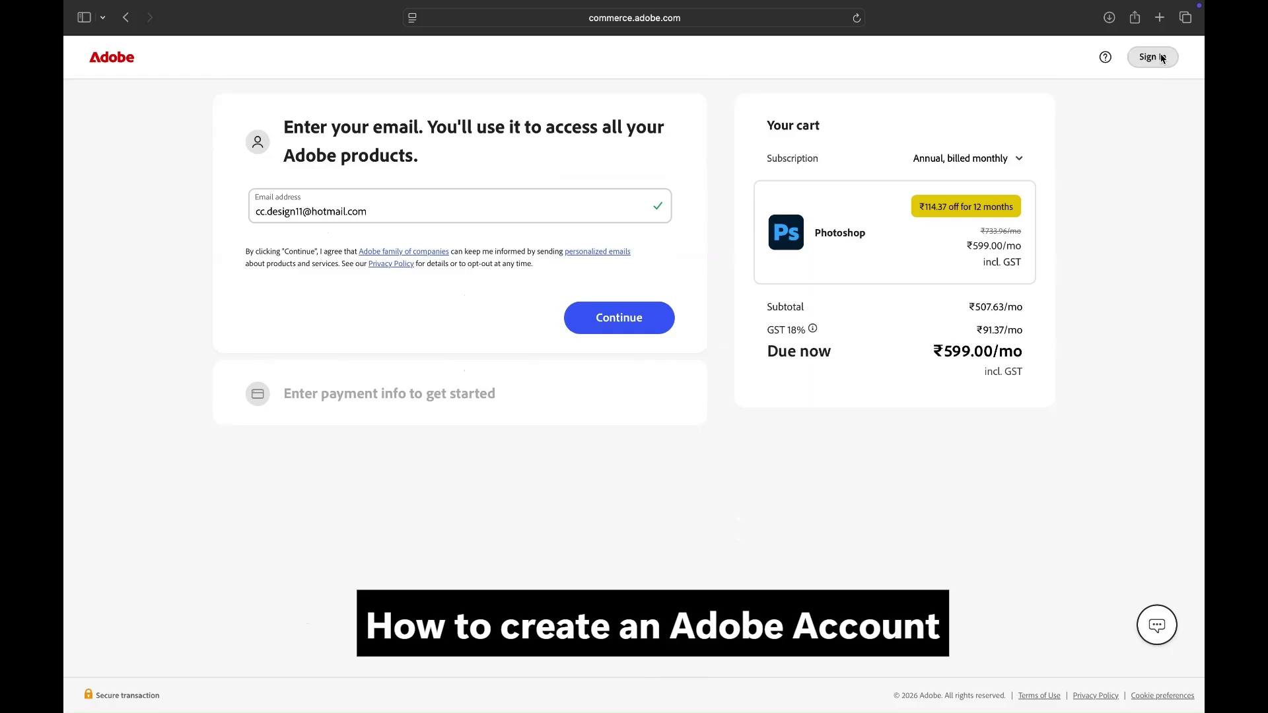
pyautogui.click(1161, 58)
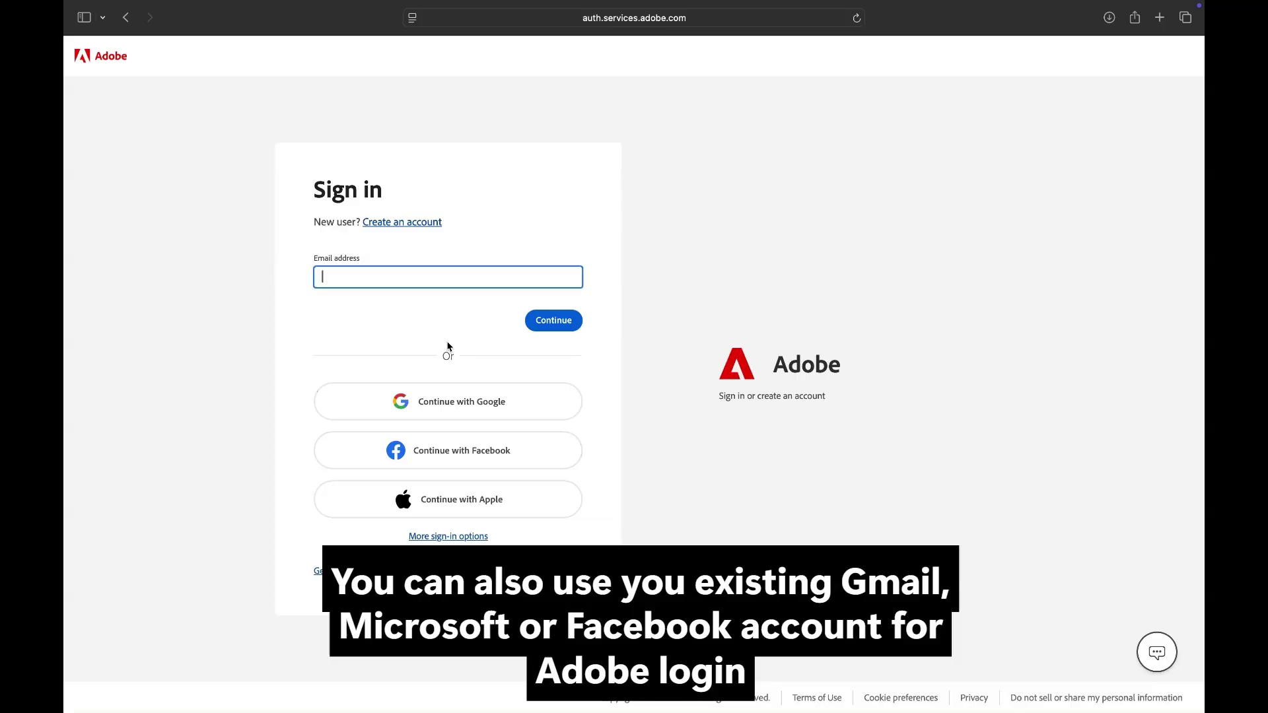
# Step: Choose to create an Adobe account, fill in the e-mail address and a password, and continue
pyautogui.click(409, 222)
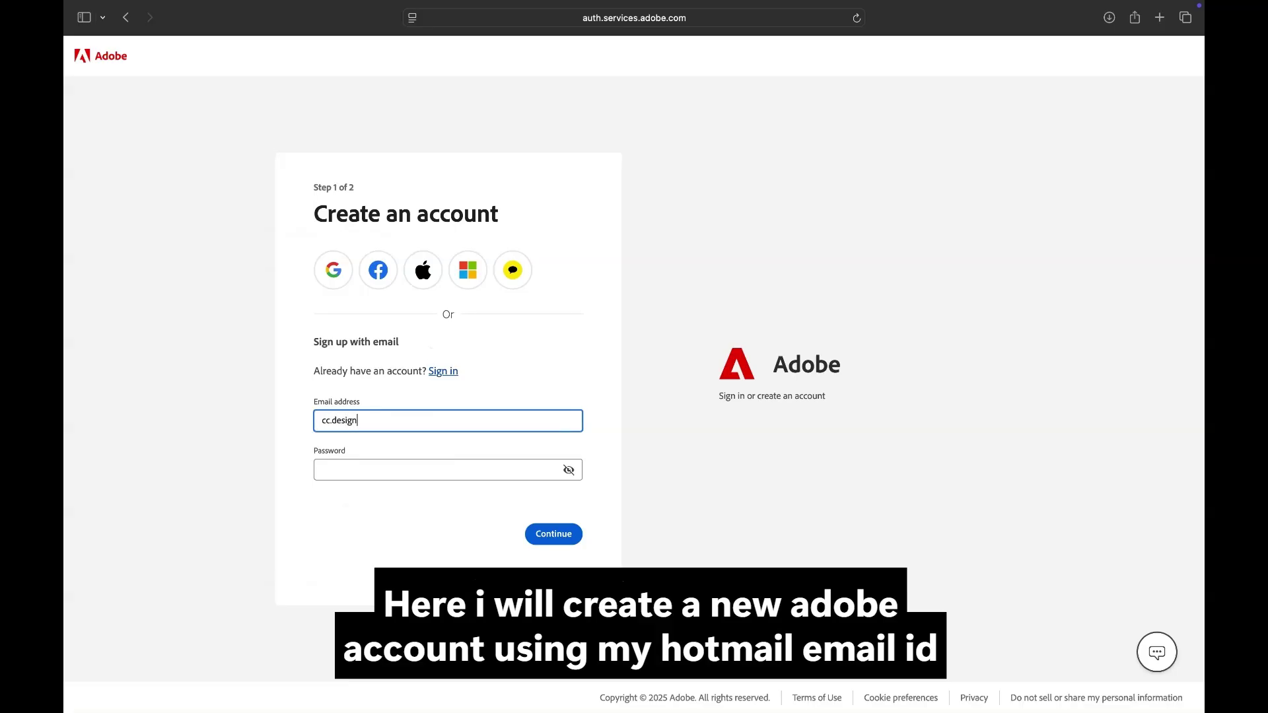
pyautogui.write('otmail.com')
pyautogui.press('Tab')
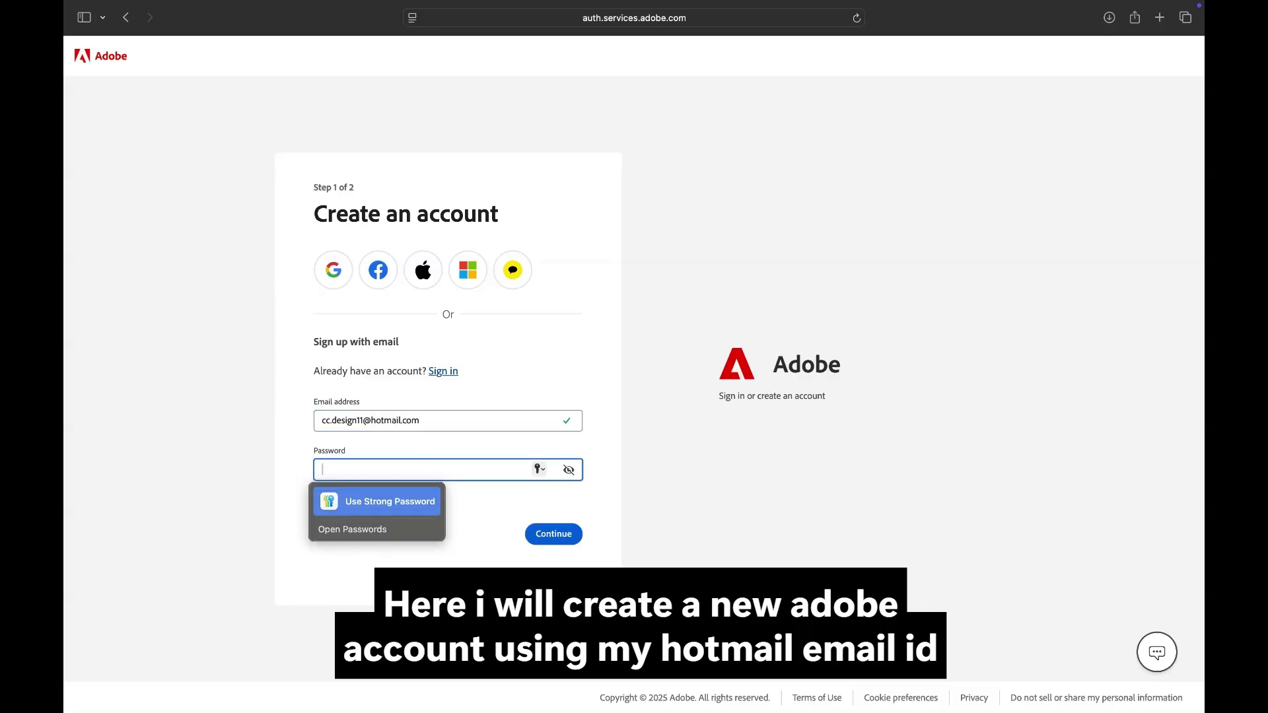
pyautogui.write('****')
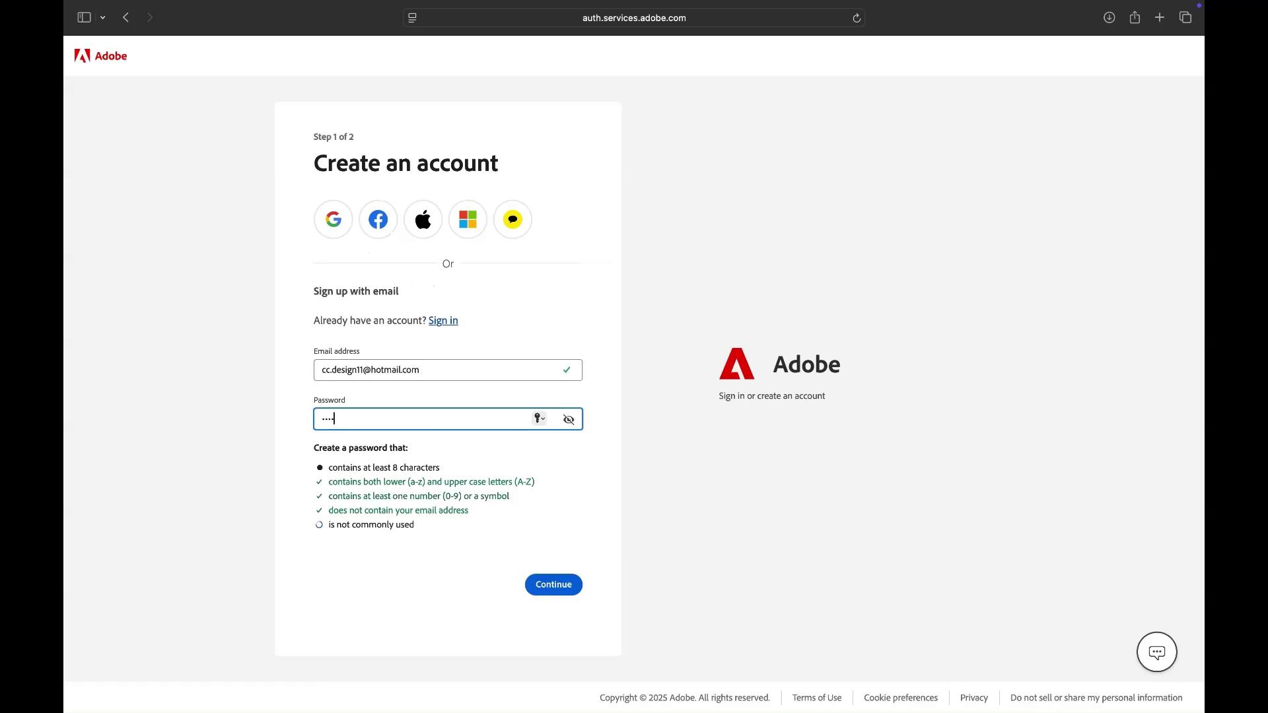
pyautogui.write('*****')
pyautogui.click(572, 584)
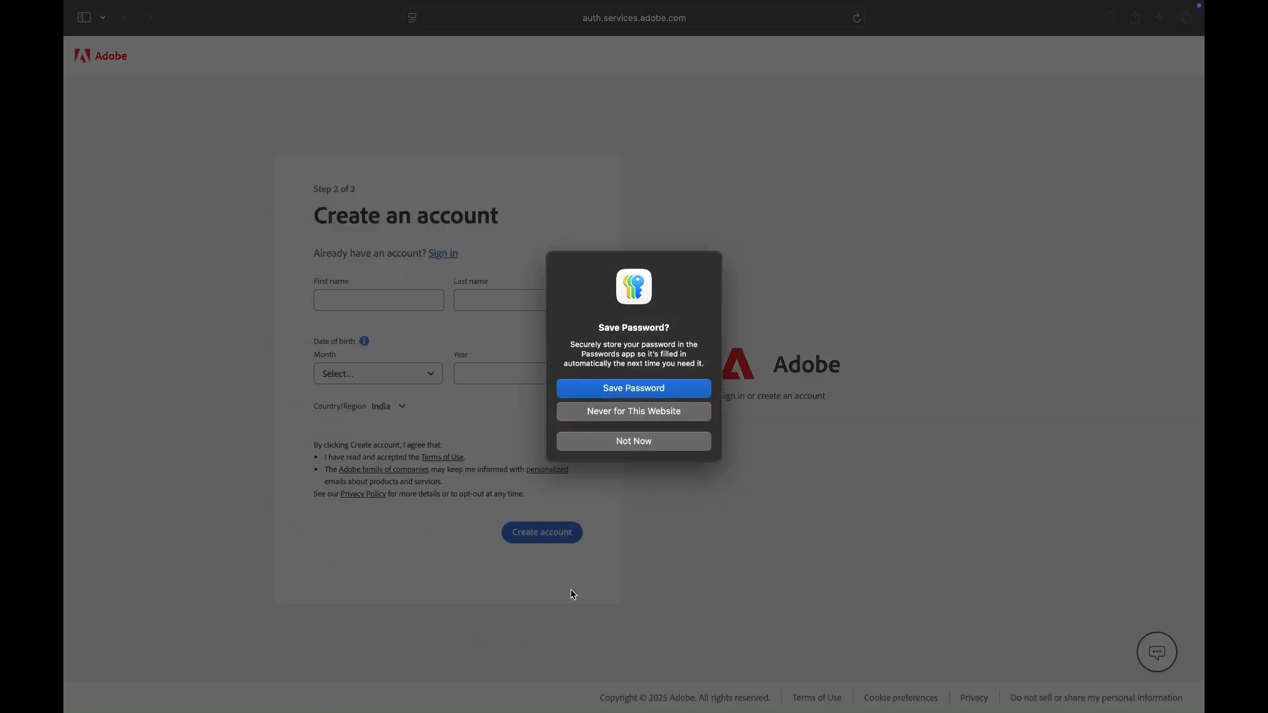
# Step: Decline saving the password and enter placeholder first and second names
pyautogui.click(652, 441)
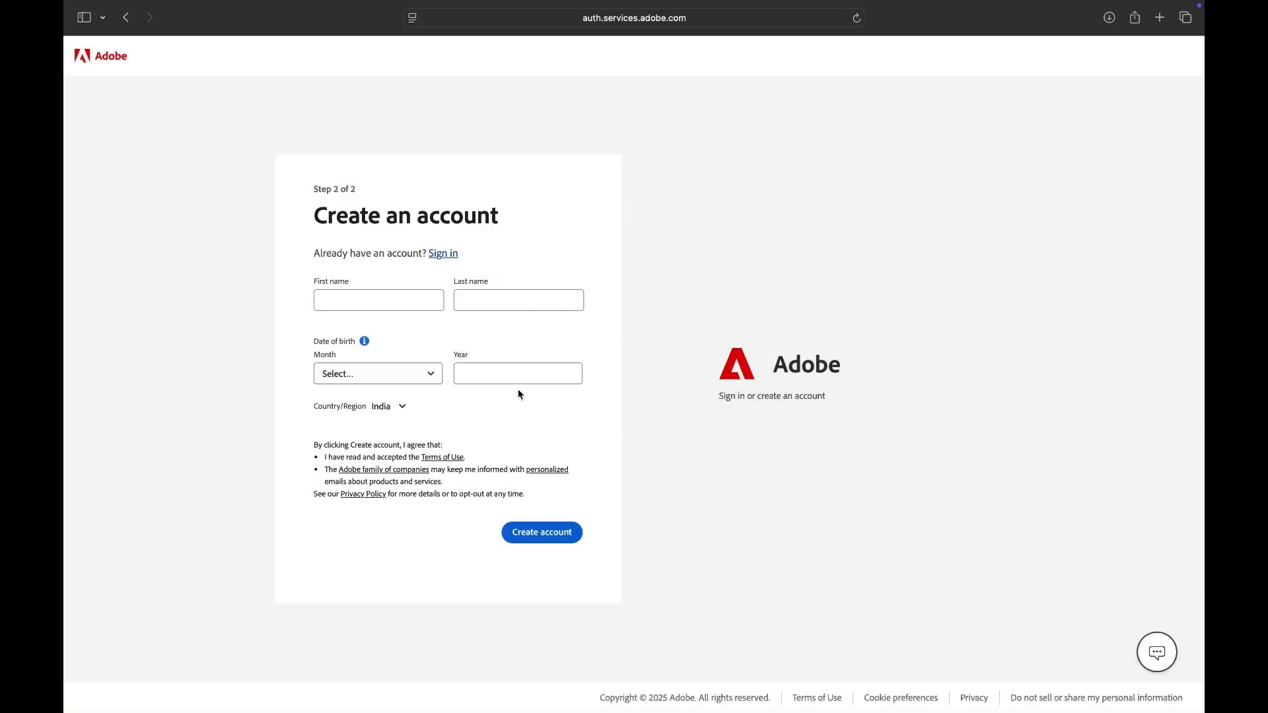
pyautogui.click(403, 304)
pyautogui.write('First Name')
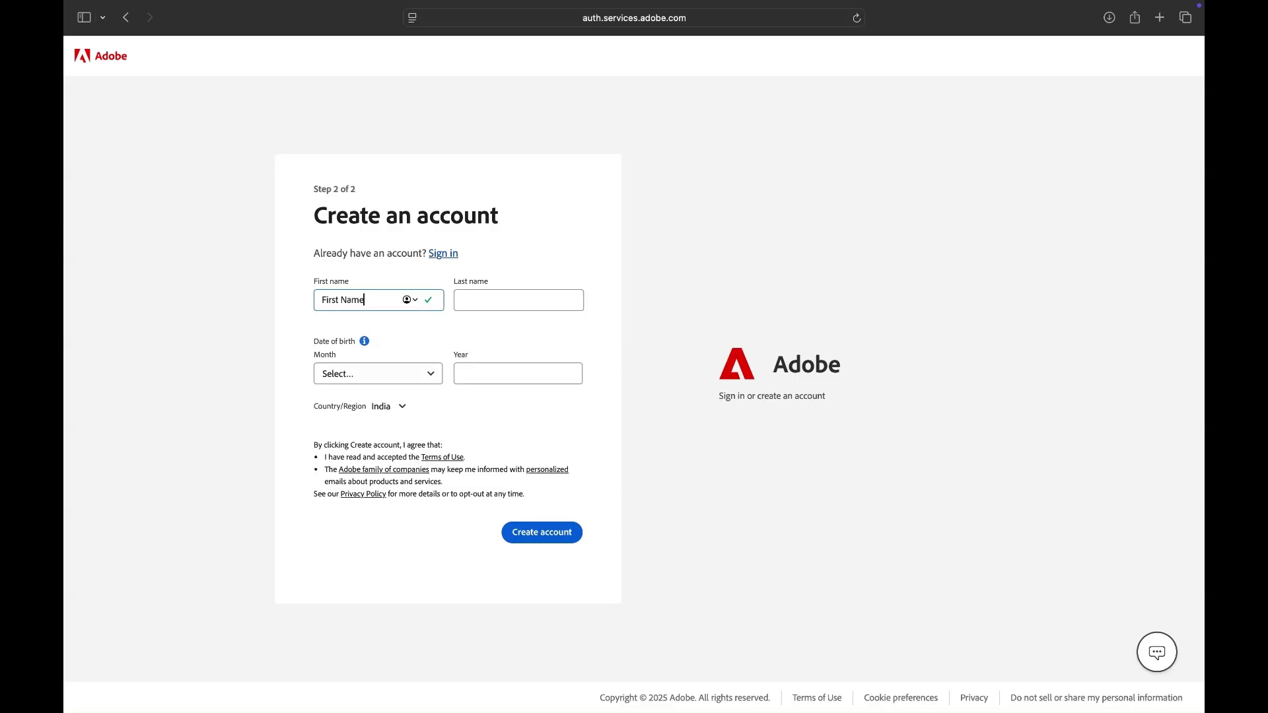
pyautogui.write('Second ')
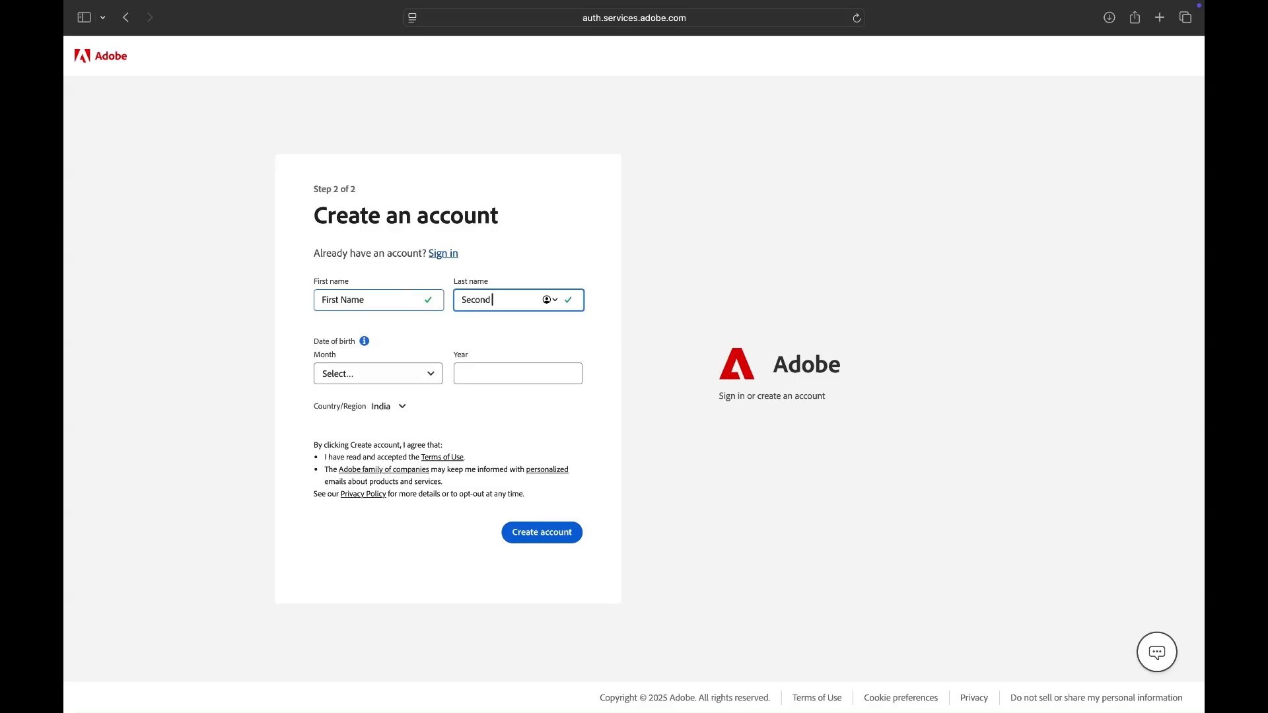
pyautogui.write('Name')
# Step: Set the birth date to January 1990, then go back toward the checkout page
pyautogui.click(365, 341)
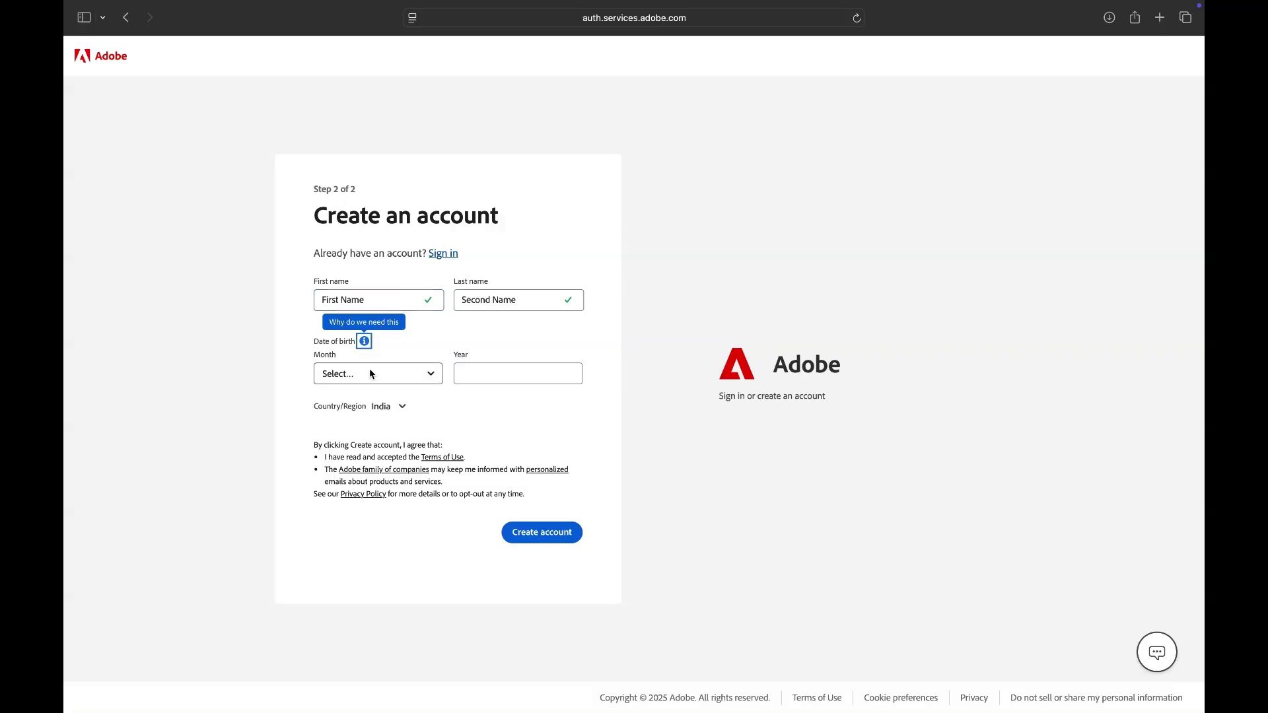
pyautogui.click(370, 374)
pyautogui.click(353, 402)
pyautogui.click(473, 377)
pyautogui.write('1990')
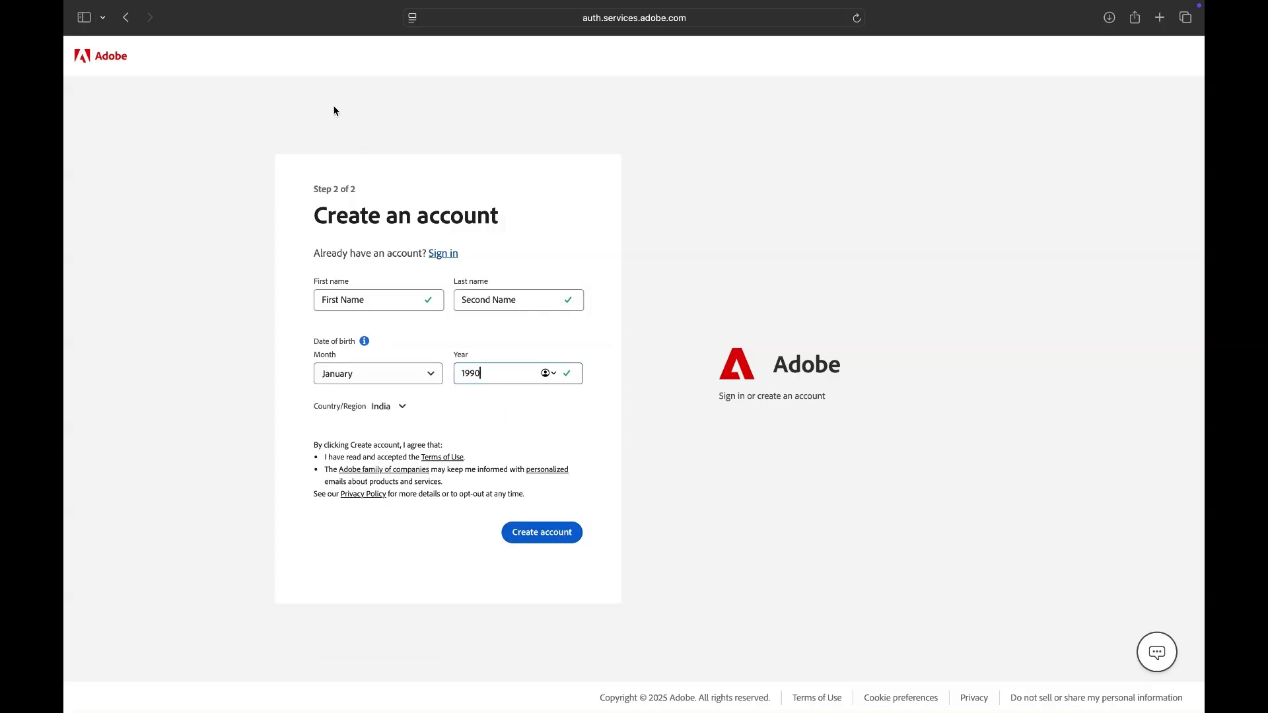
pyautogui.click(126, 18)
pyautogui.click(127, 18)
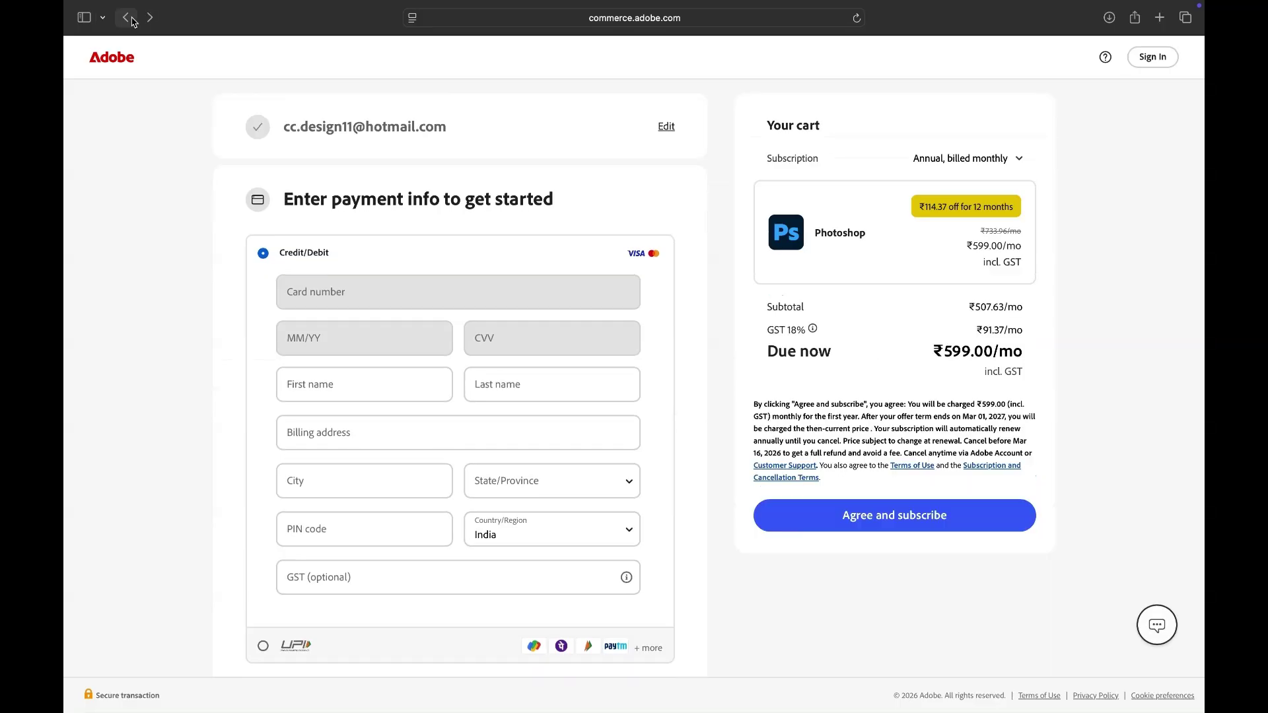
# Step: Return to the pricing page, open Sign in, and submit the account e-mail address
pyautogui.click(132, 22)
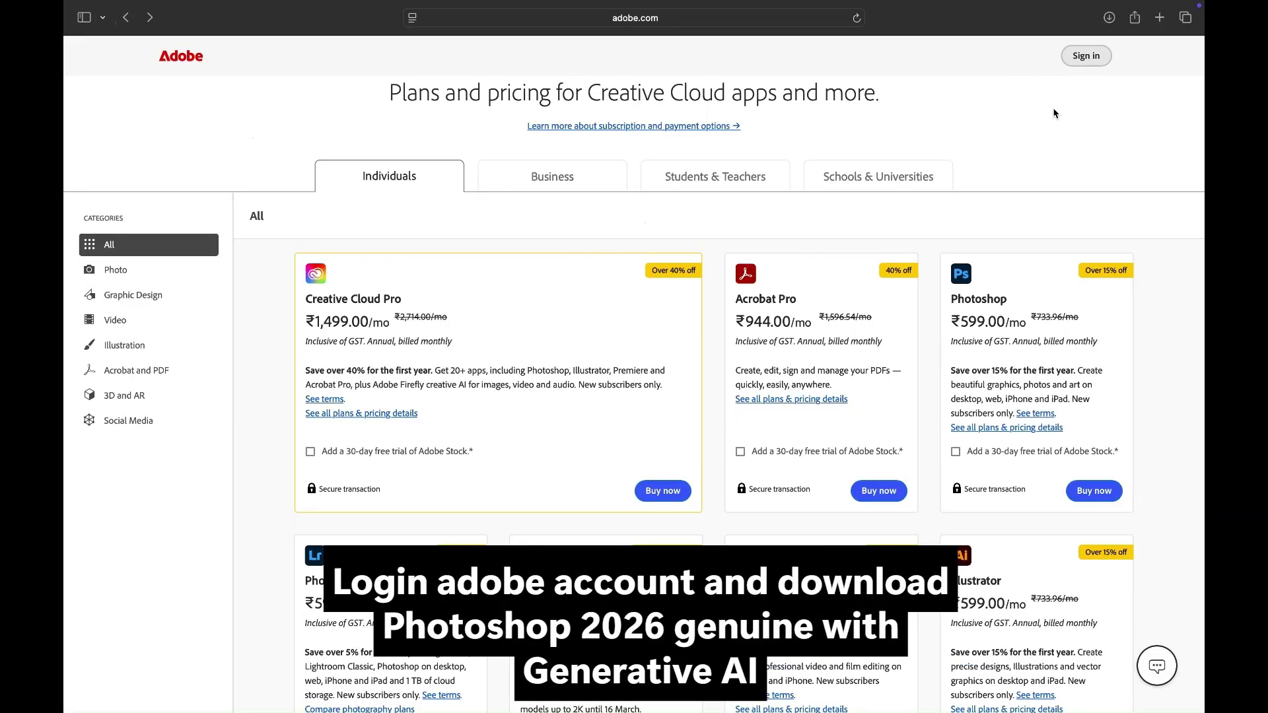
pyautogui.click(1088, 56)
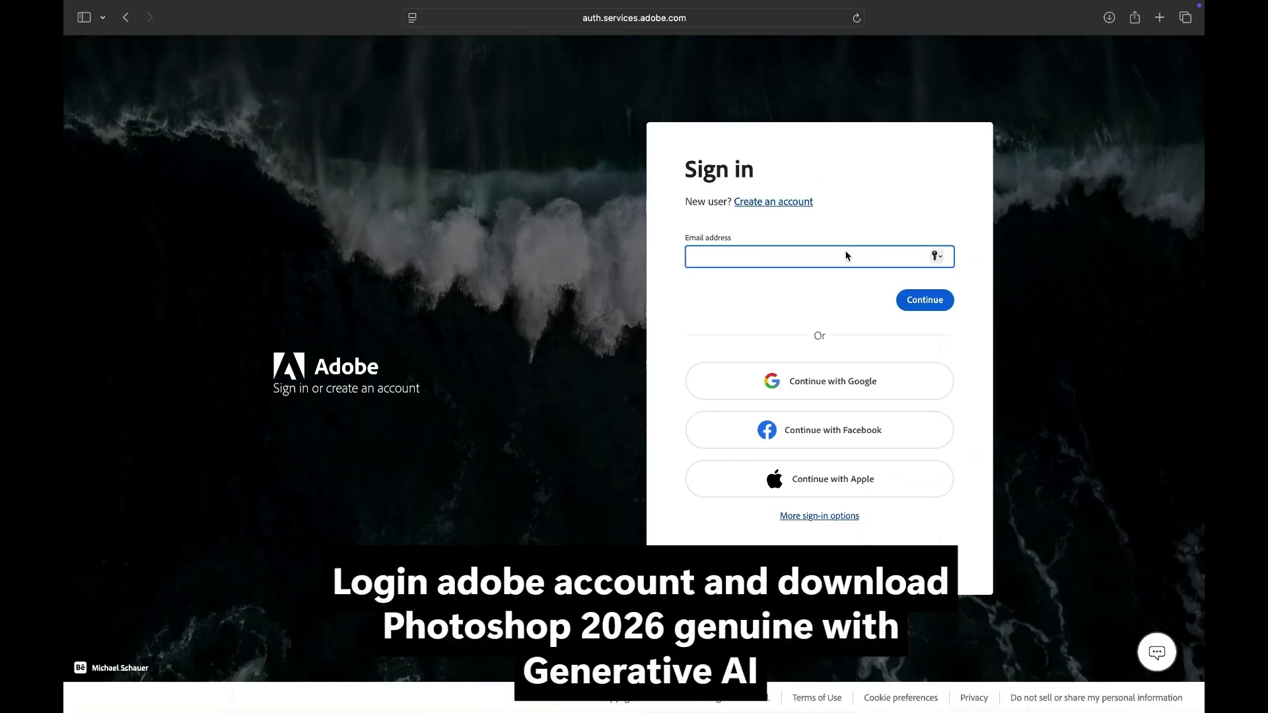
pyautogui.press('Return')
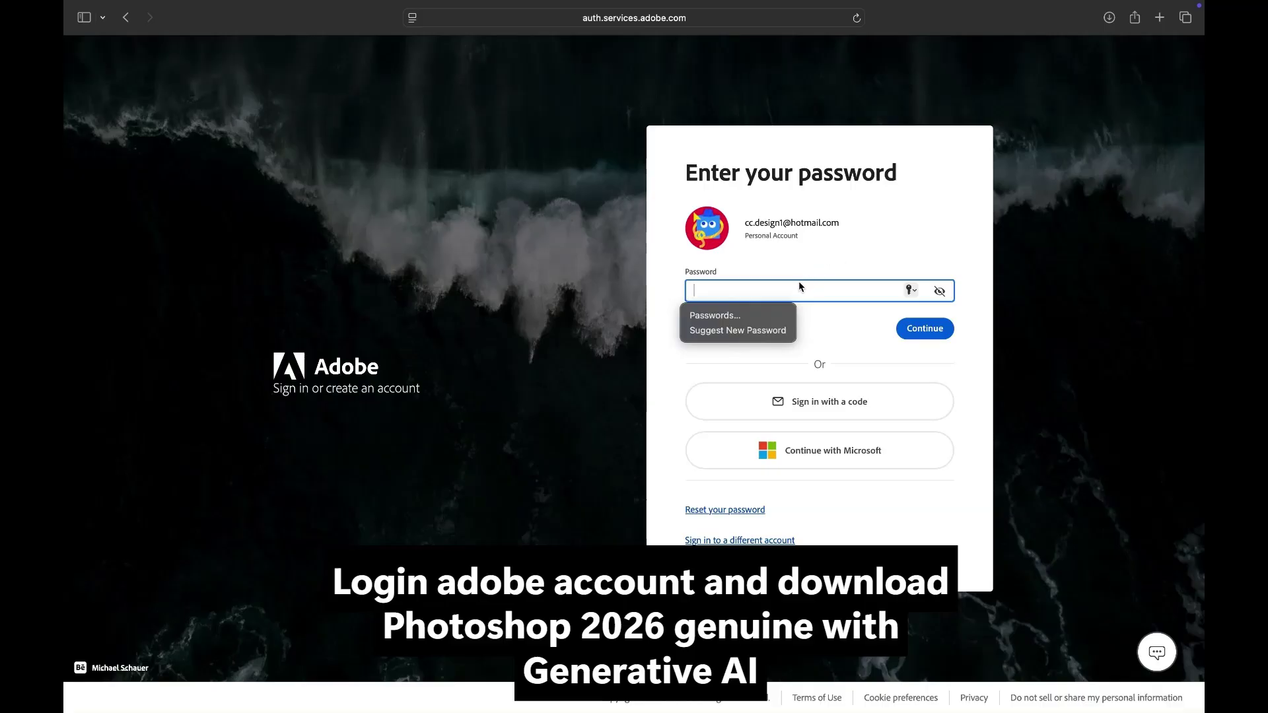
# Step: Log in with the account password and decline saving it
pyautogui.write('*')
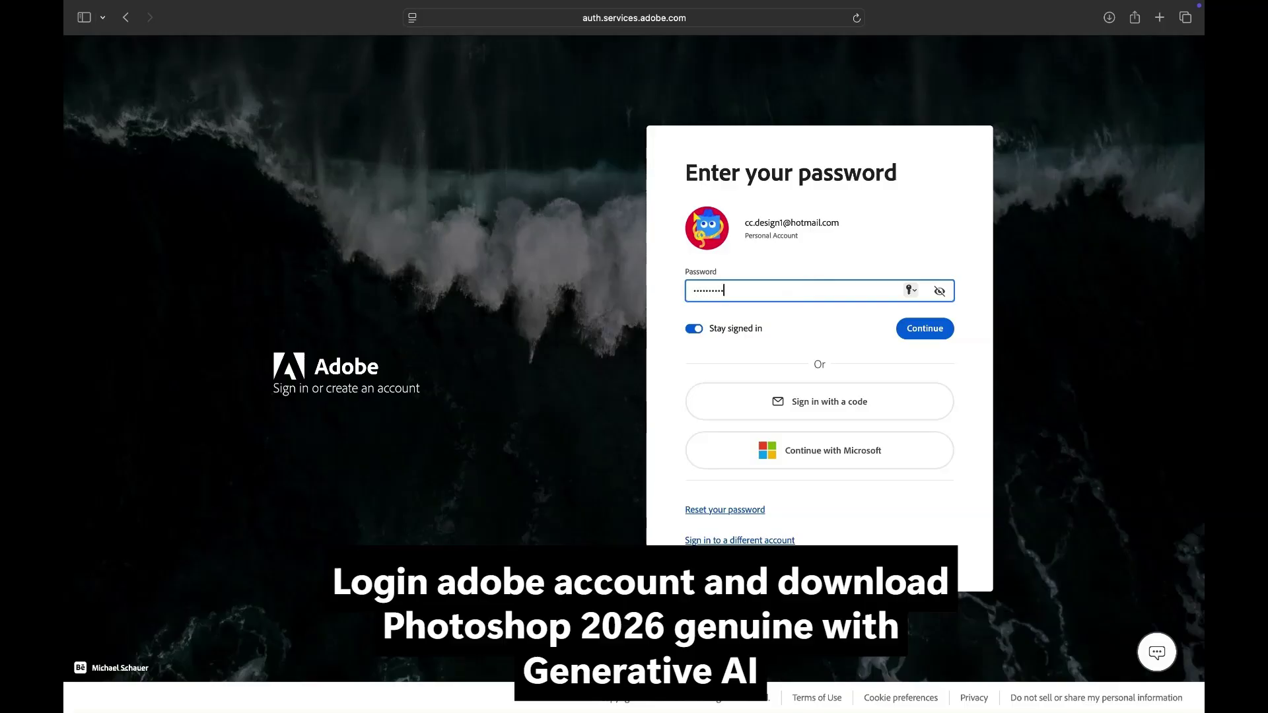
pyautogui.press('Return')
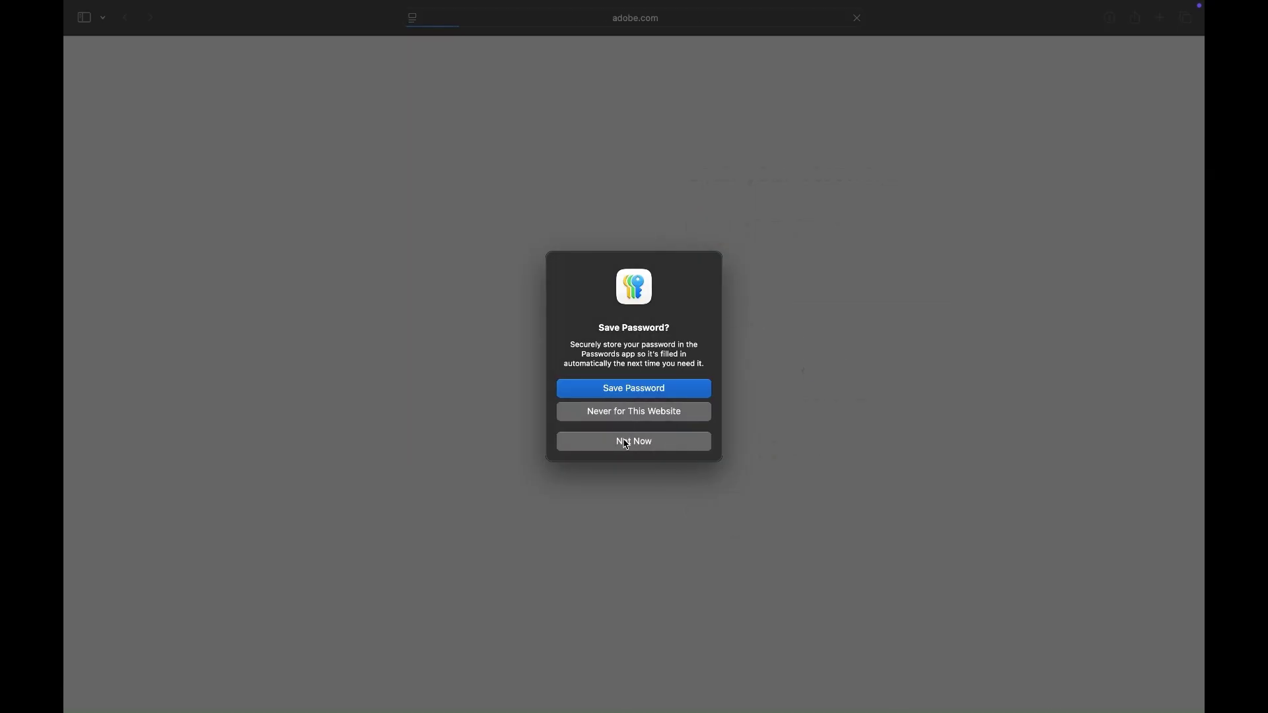
pyautogui.click(627, 440)
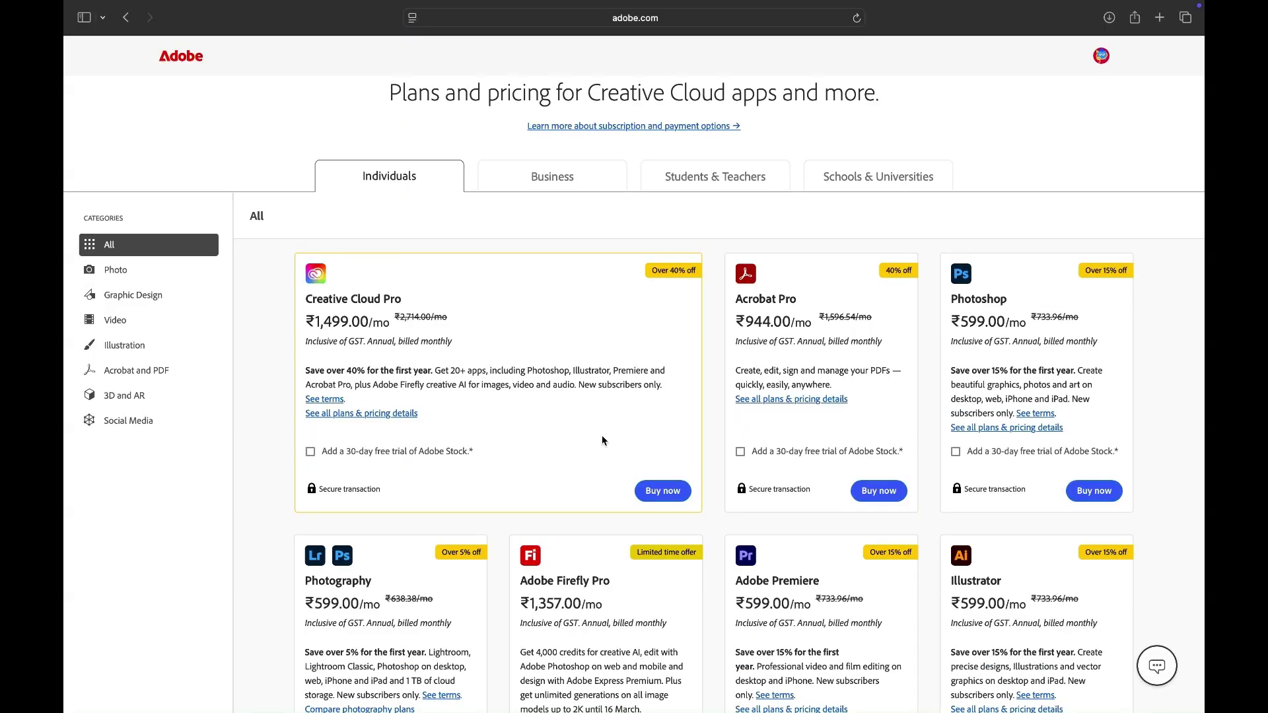
# Step: Via Manage account and the apps in the plan, download the Photoshop installer
pyautogui.click(1103, 57)
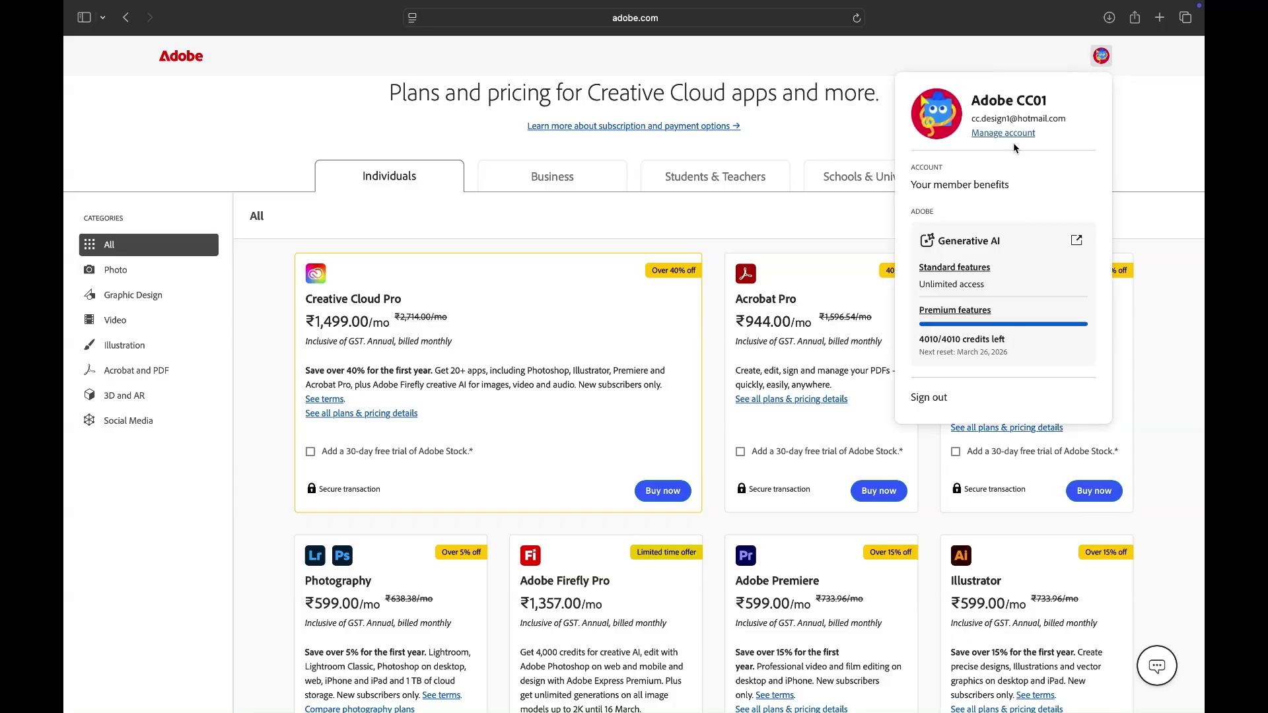
pyautogui.click(994, 132)
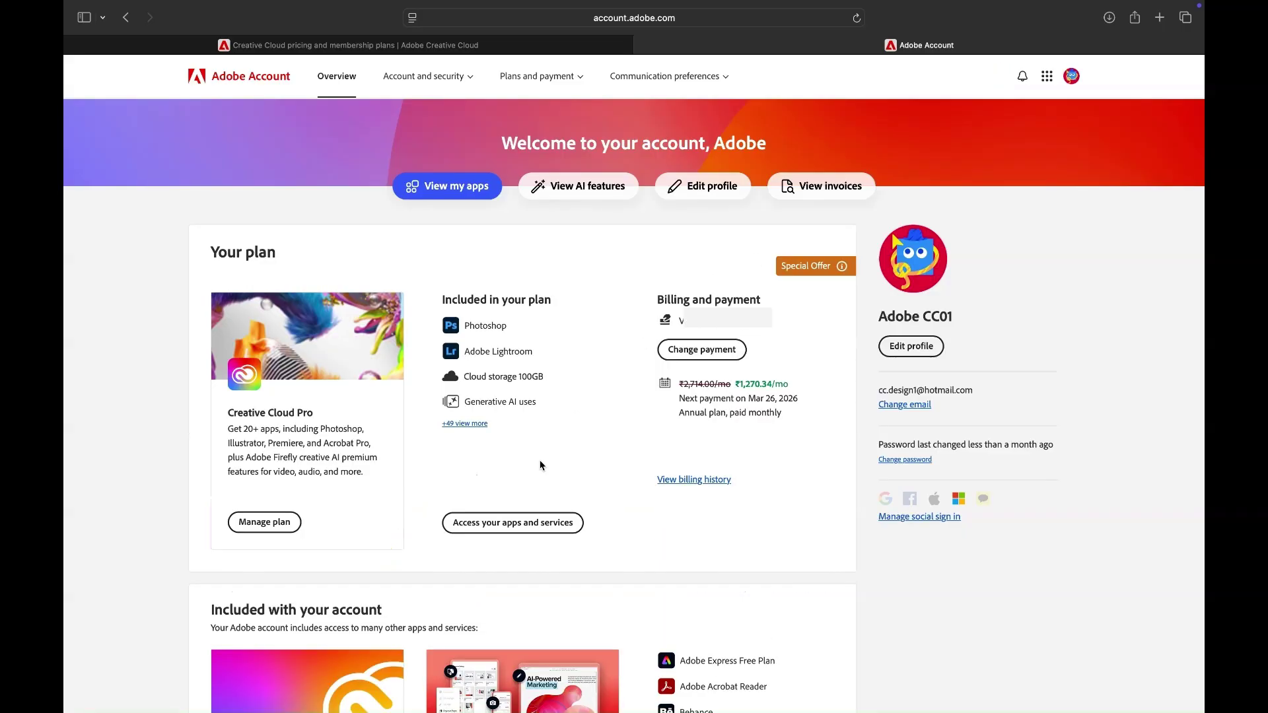
pyautogui.click(498, 531)
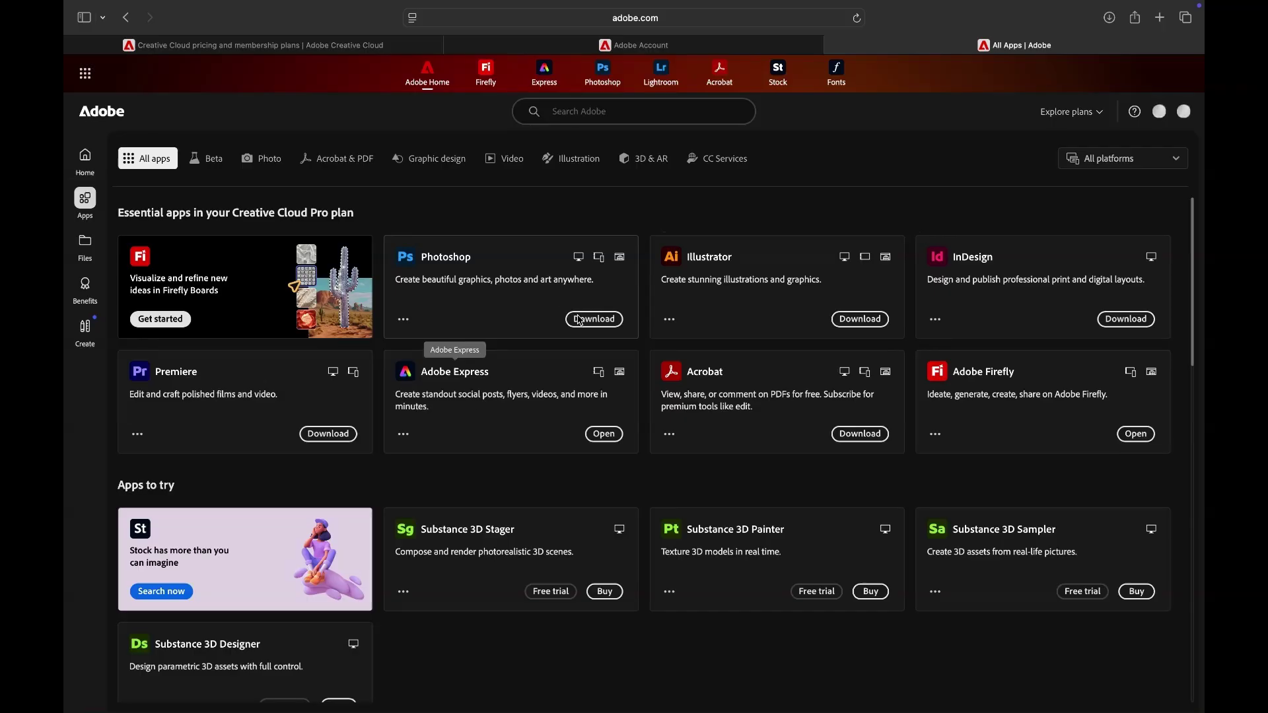
pyautogui.click(593, 319)
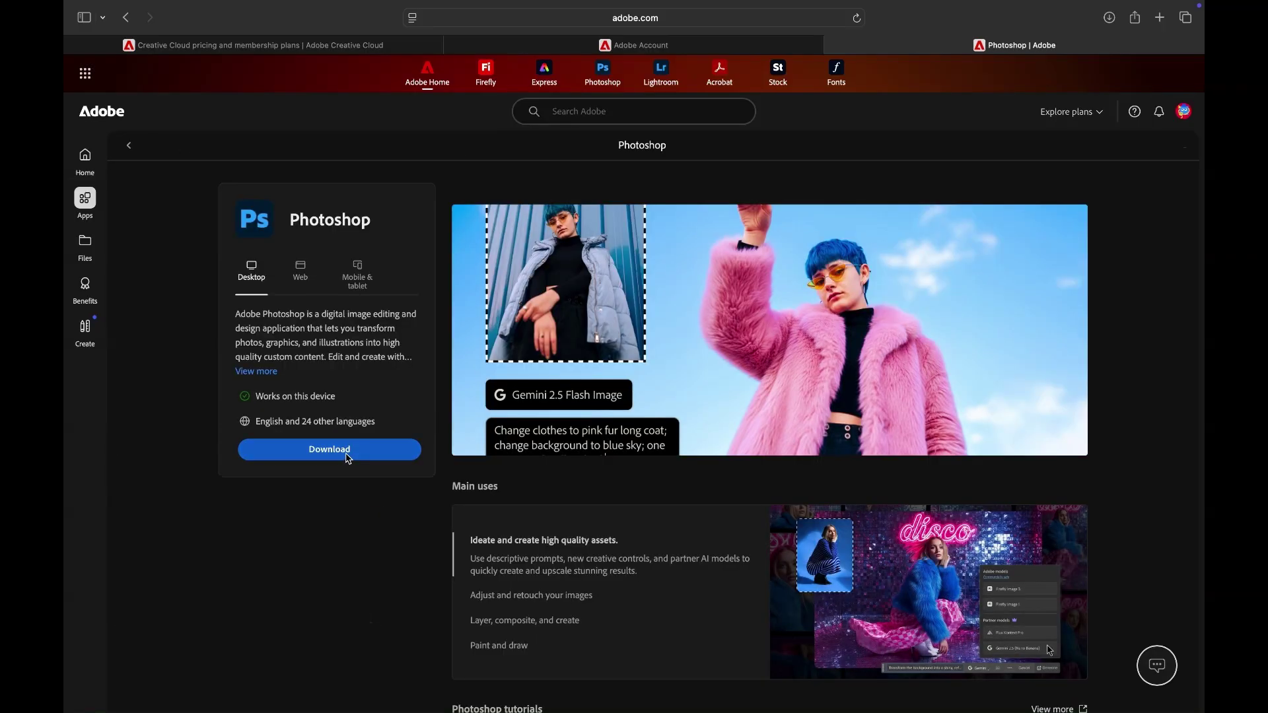
pyautogui.click(348, 456)
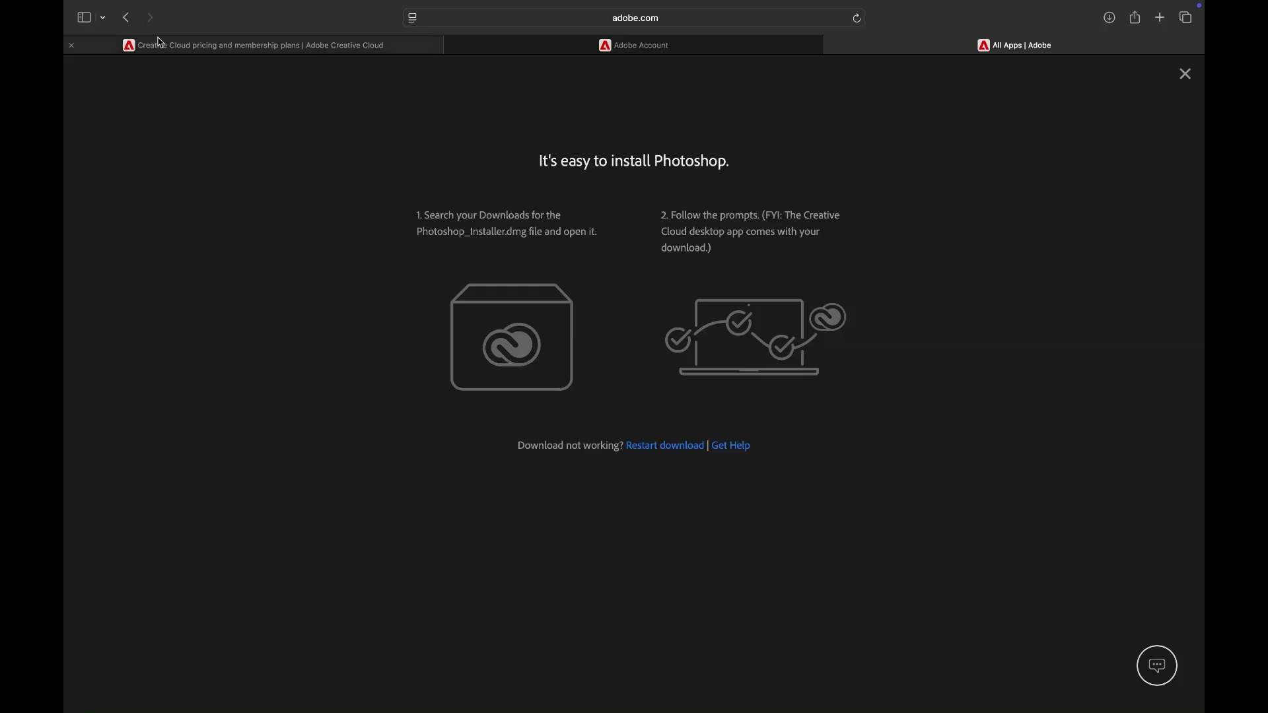
pyautogui.moveTo(92, 26)
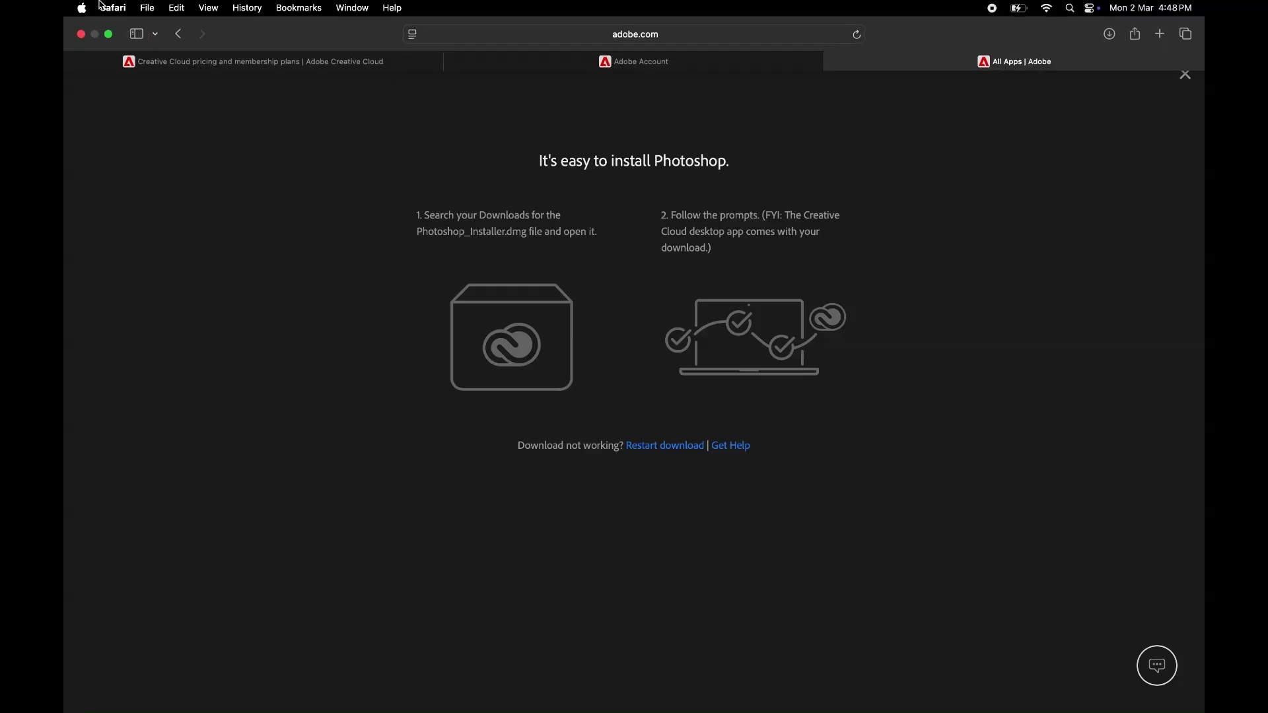
# Step: Exit full screen and show the Downloads folder in Finder, minimising Safari
pyautogui.click(112, 35)
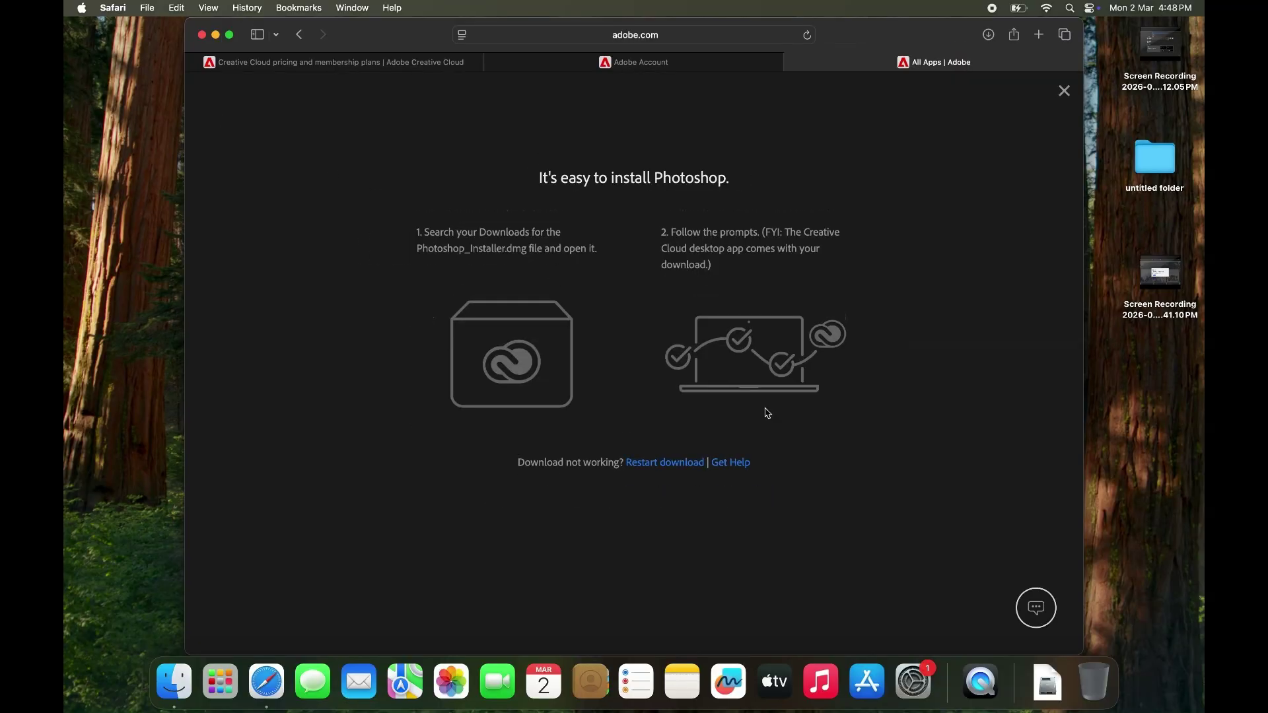
pyautogui.click(1052, 689)
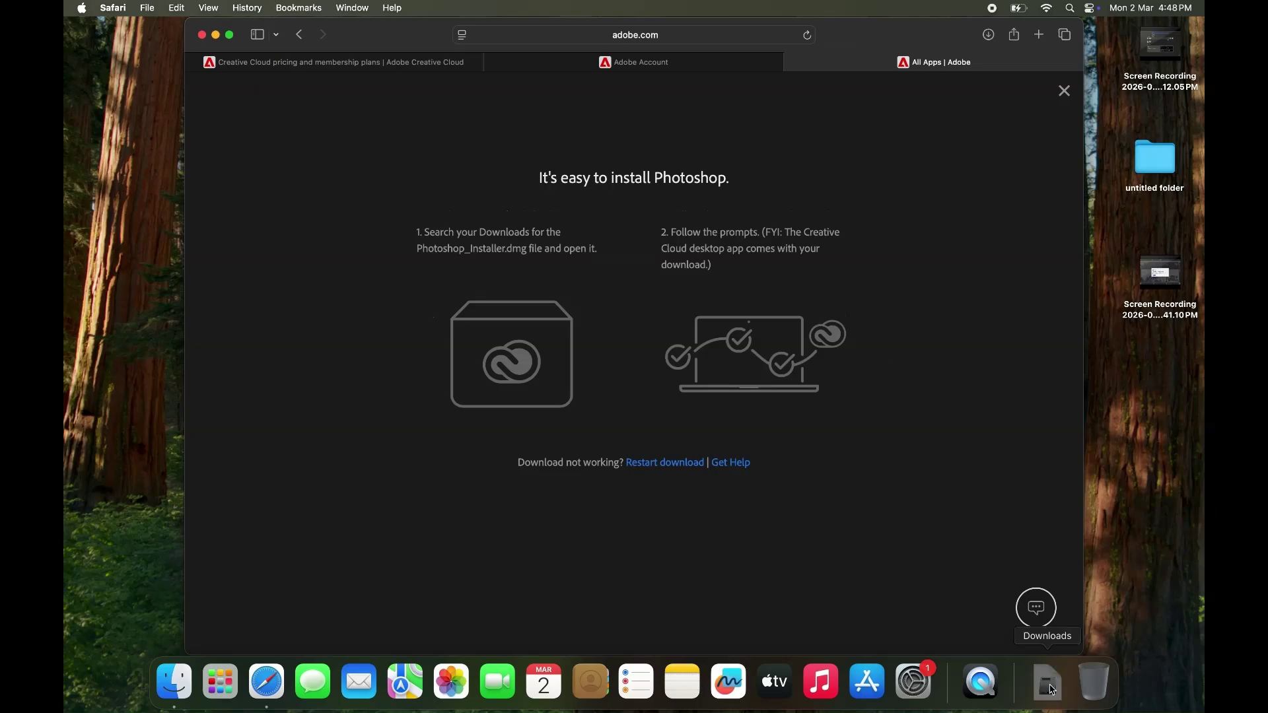
pyautogui.click(1048, 583)
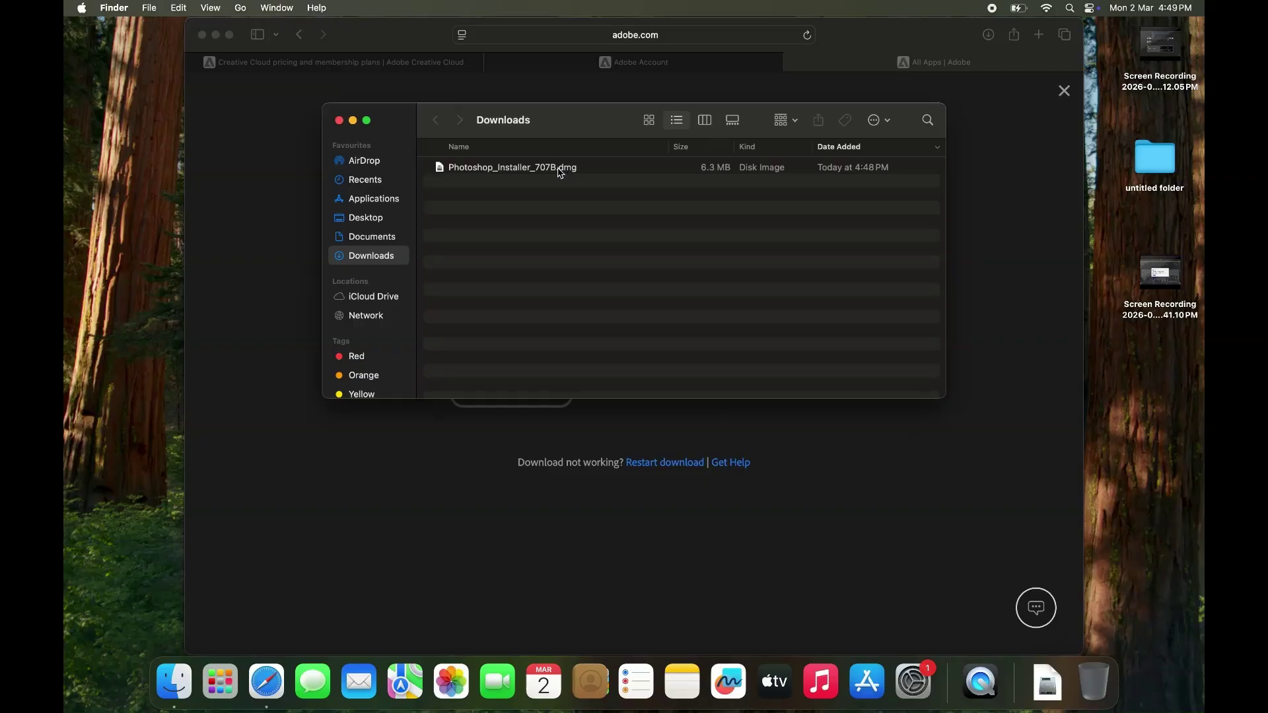
pyautogui.click(215, 35)
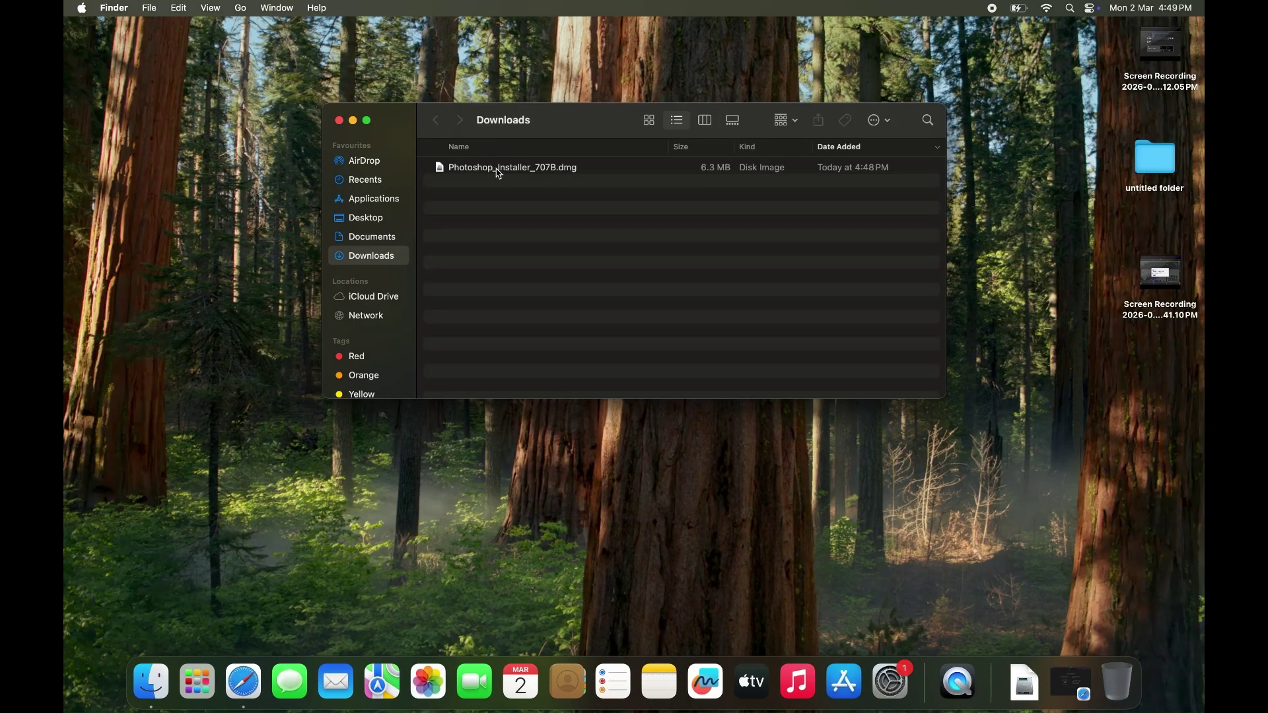
# Step: Open Photoshop_Installer_707B.dmg and launch Photoshop Installer, approving the internet-download warning
pyautogui.click(499, 171)
pyautogui.rightClick(500, 171)
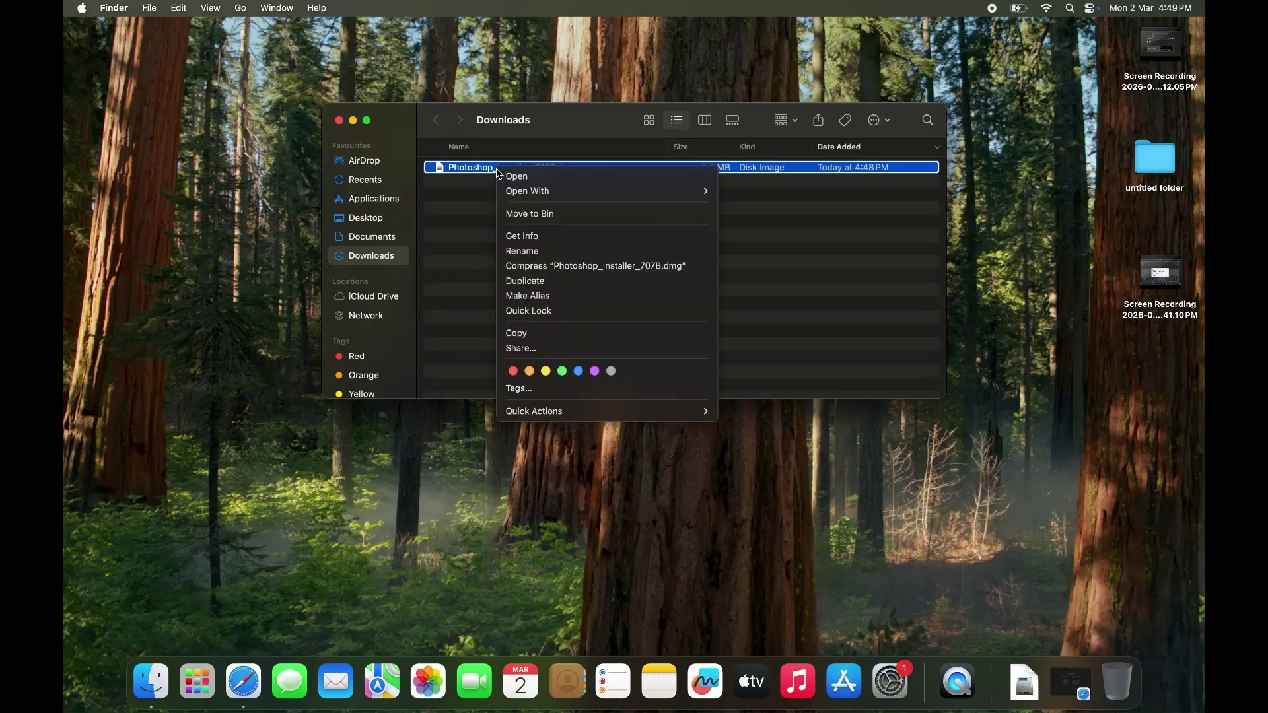
pyautogui.click(515, 177)
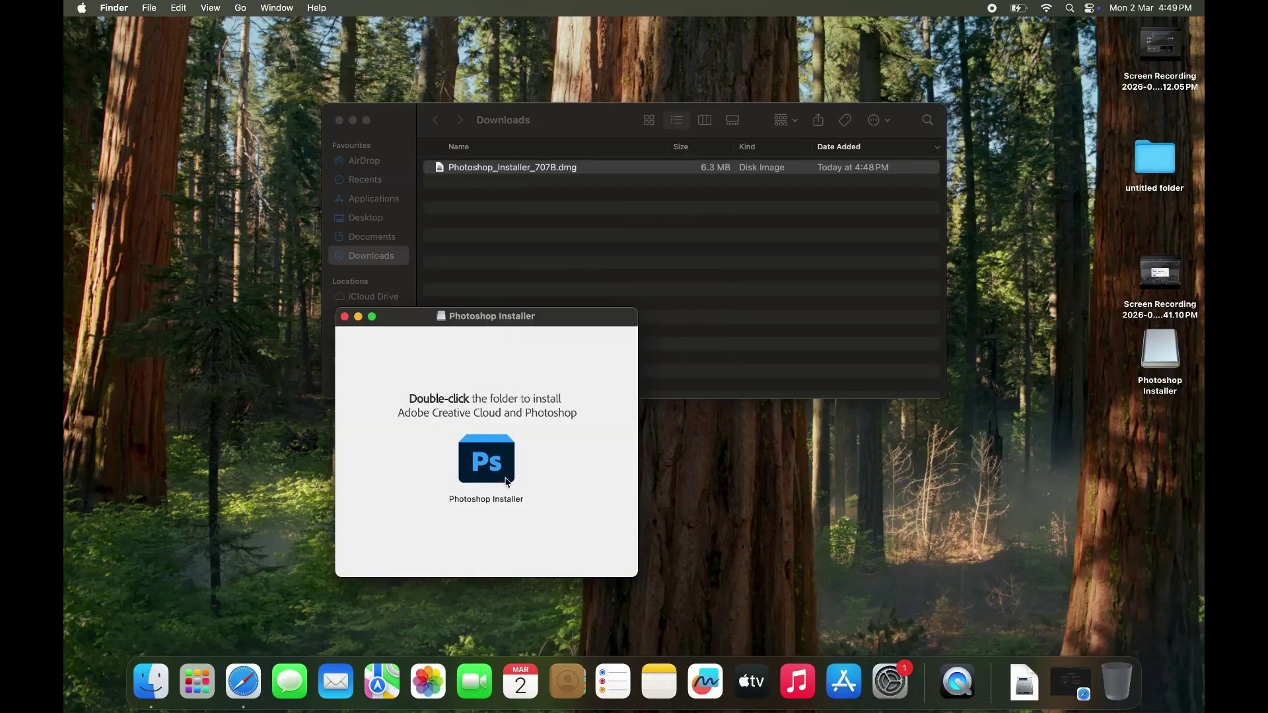
pyautogui.rightClick(499, 472)
pyautogui.click(526, 422)
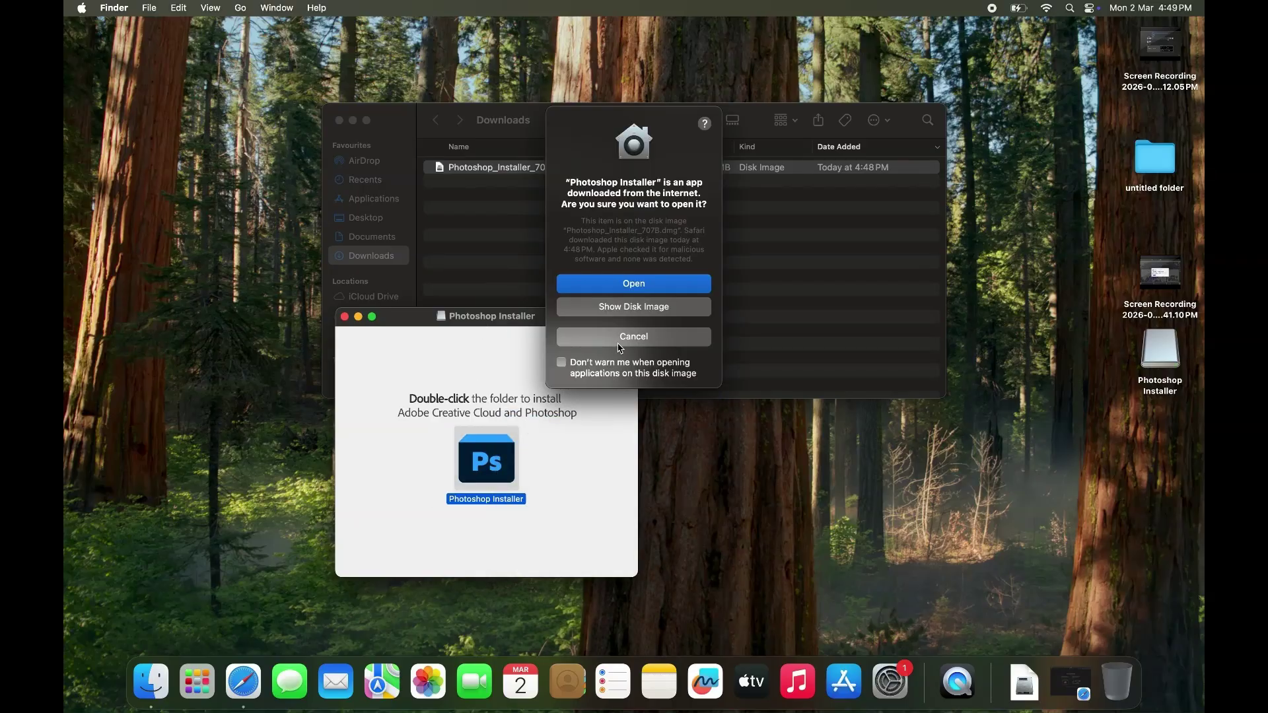
pyautogui.click(632, 283)
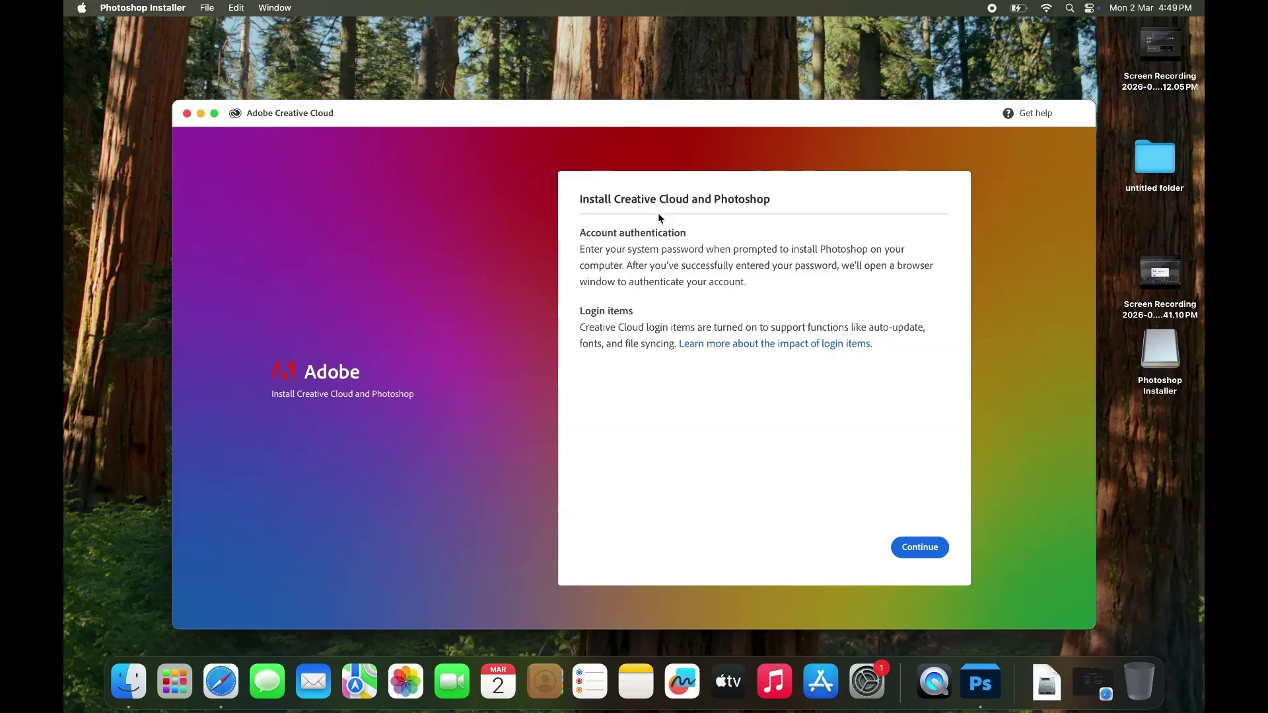
# Step: Authorise the Creative Cloud installation with the macOS system password, then minimise Safari while it finishes
pyautogui.click(918, 548)
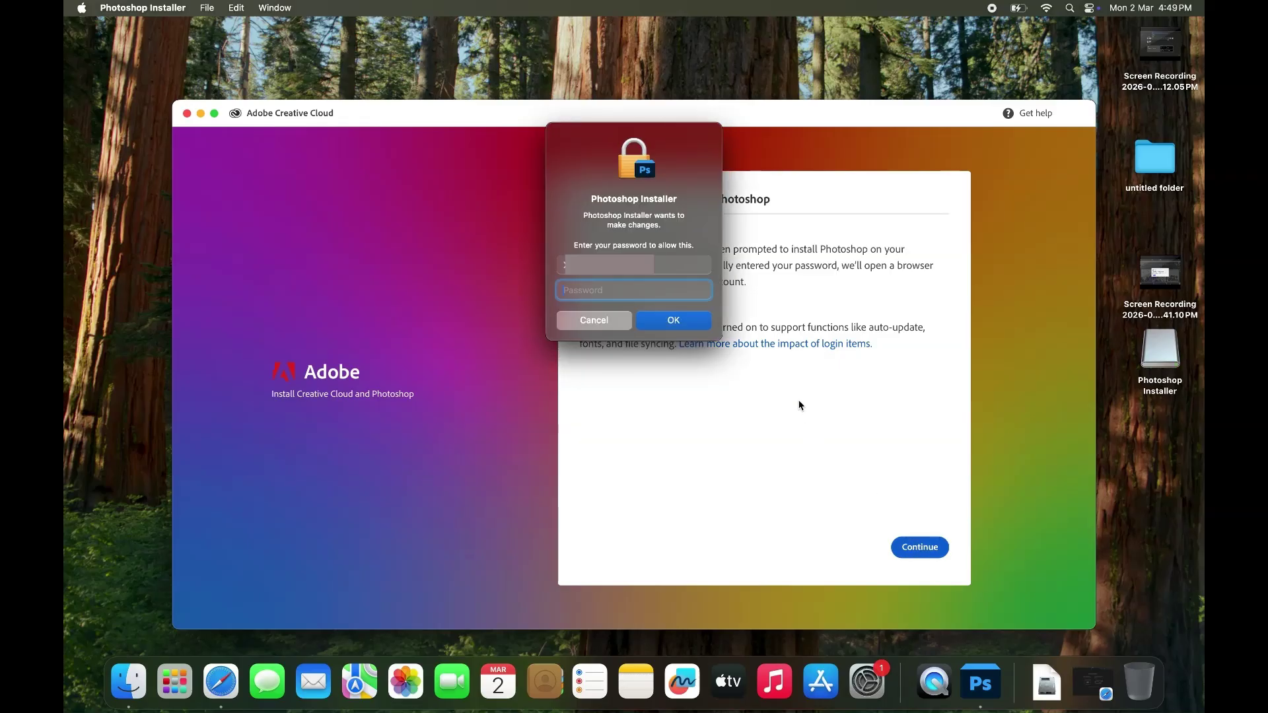
pyautogui.write('•••••')
pyautogui.click(693, 322)
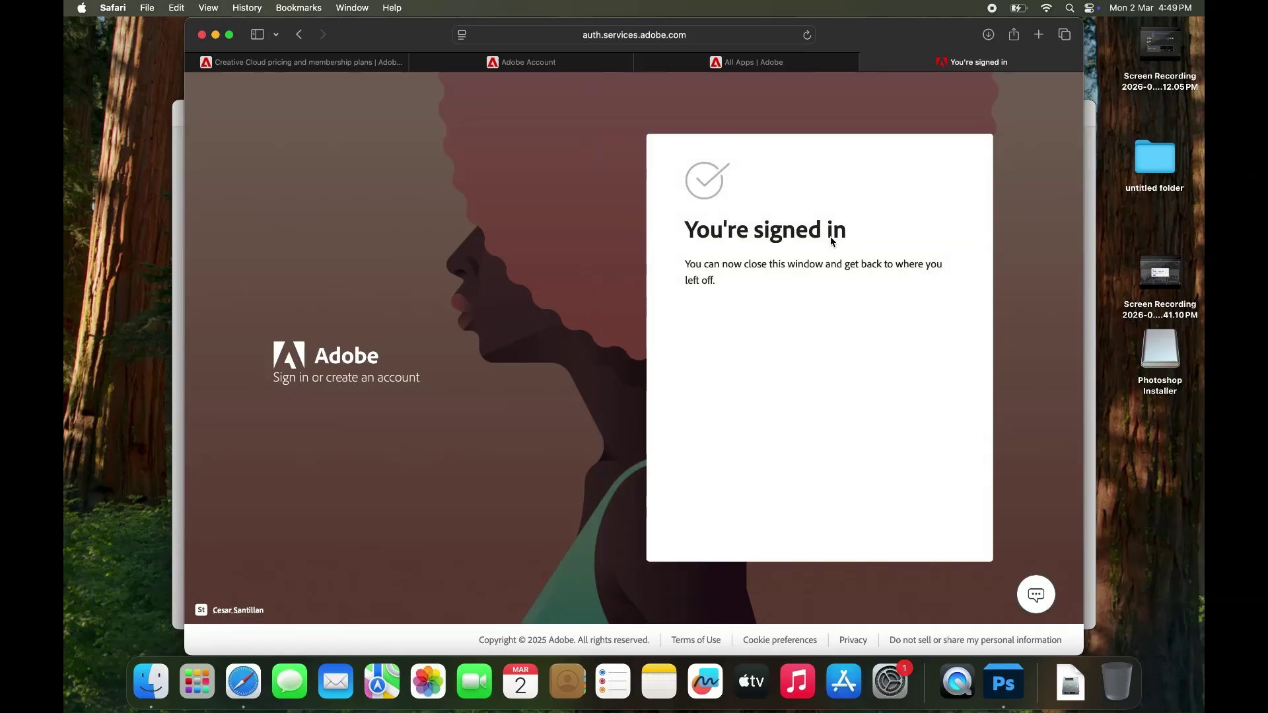
pyautogui.click(737, 63)
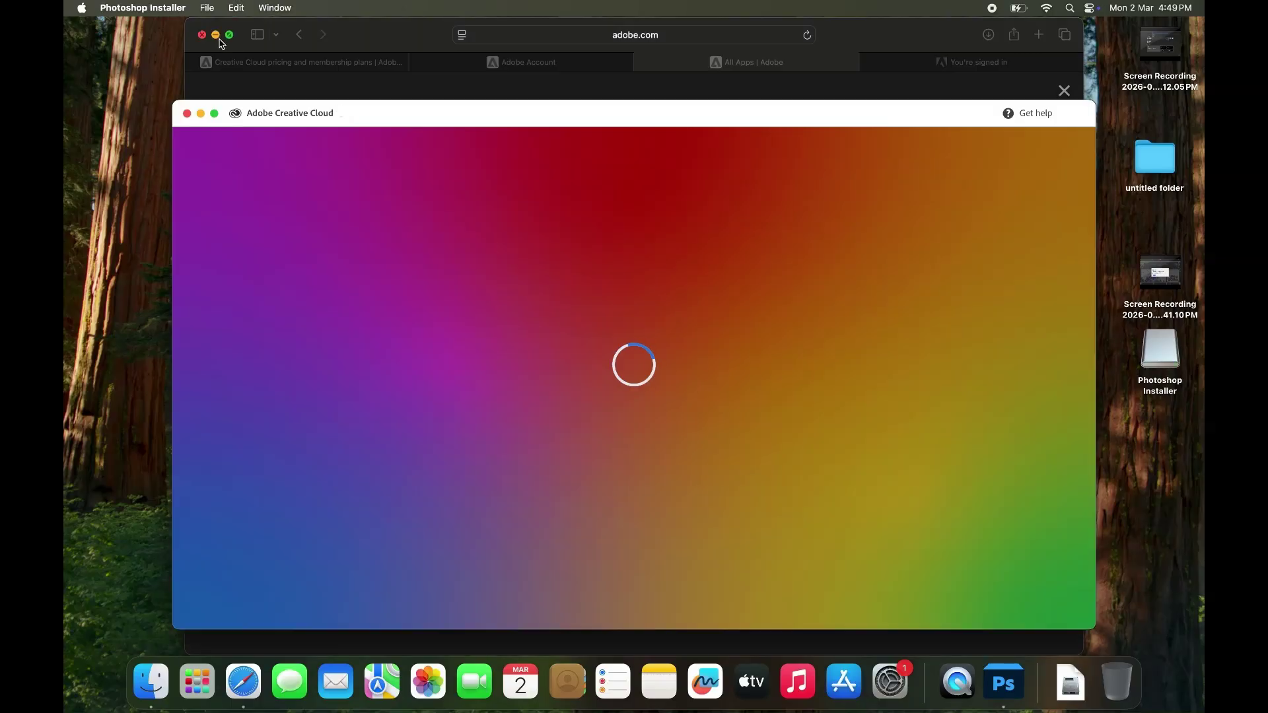
pyautogui.click(216, 35)
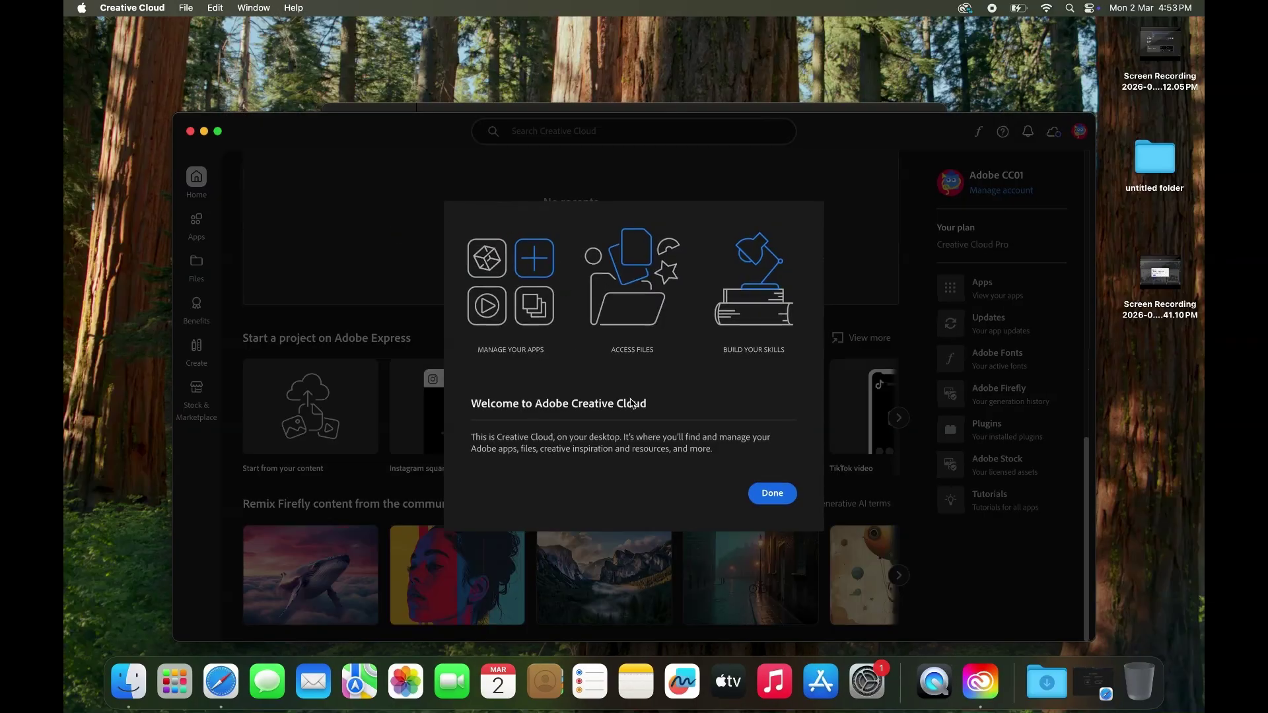
# Step: Dismiss the Creative Cloud welcome and suggestion popups and maximise the Creative Cloud window
pyautogui.click(784, 497)
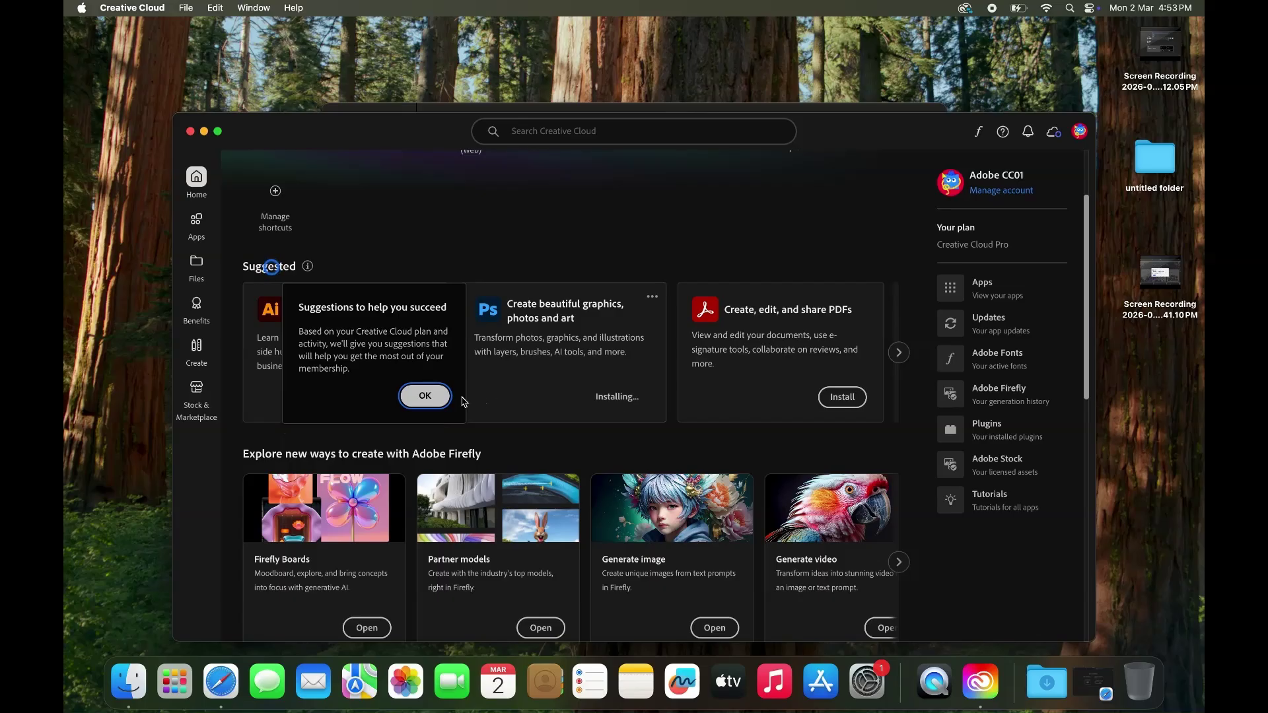
pyautogui.click(439, 400)
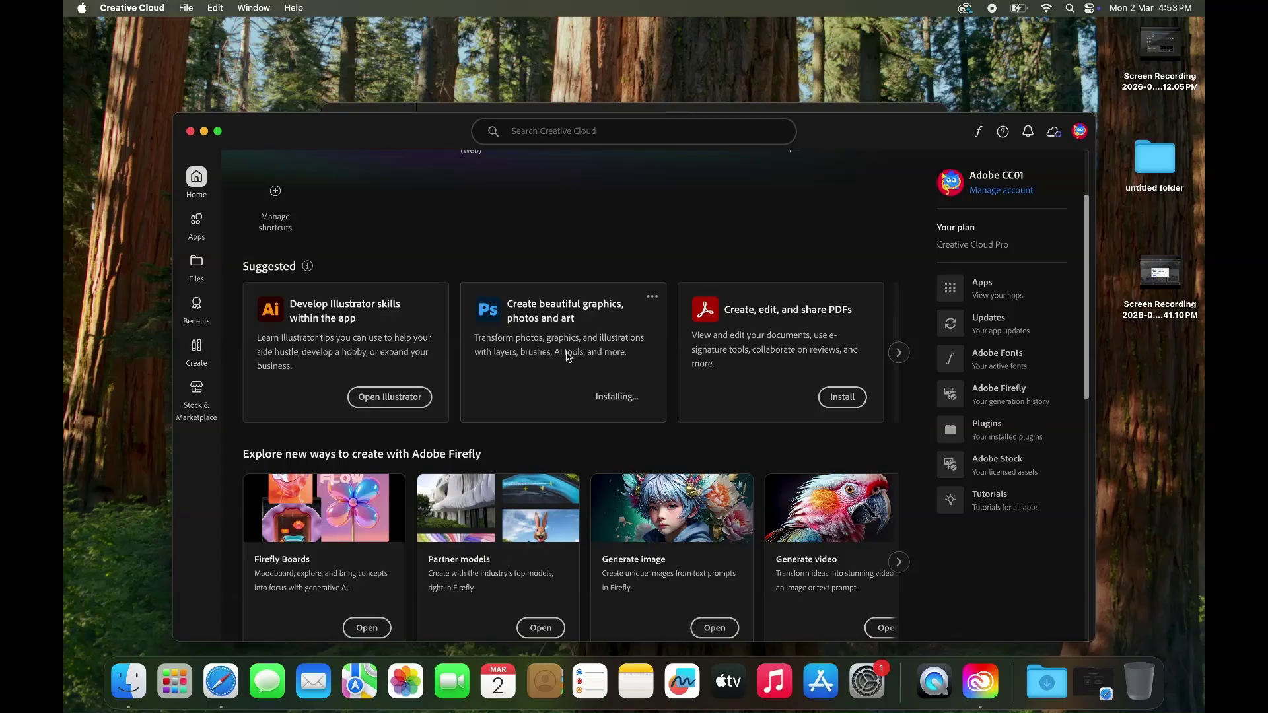
pyautogui.click(650, 299)
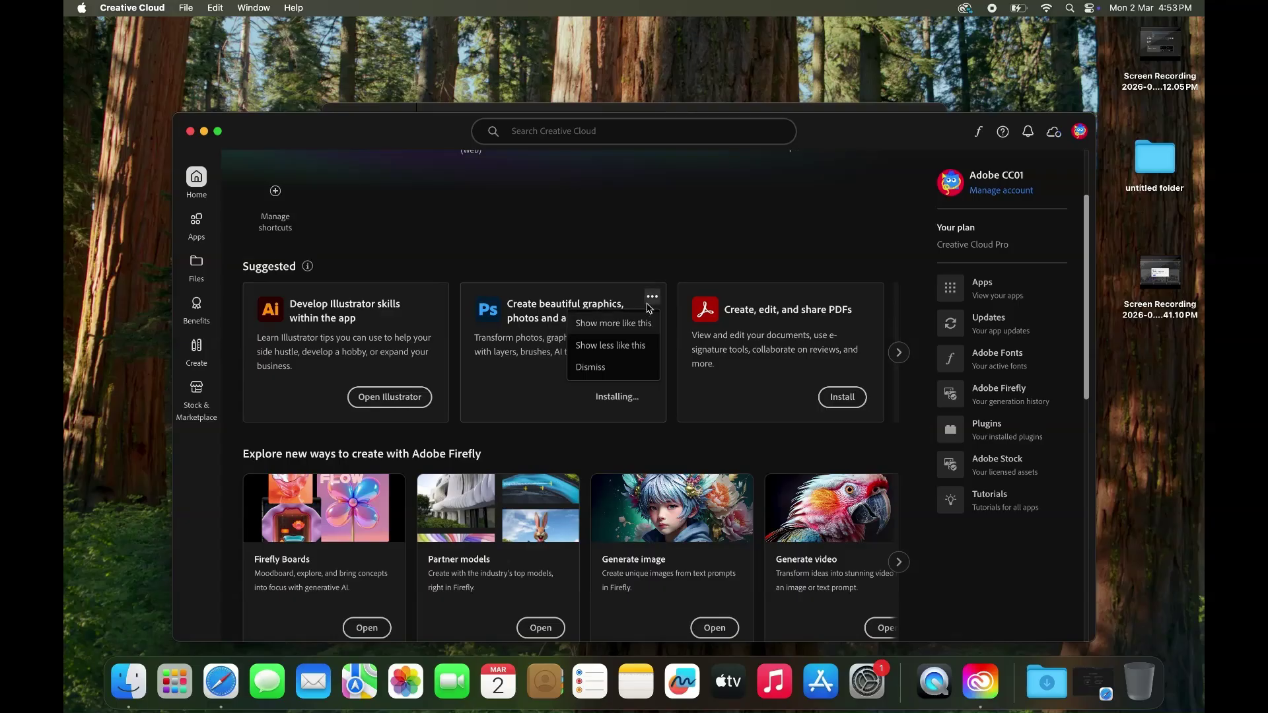
pyautogui.click(646, 323)
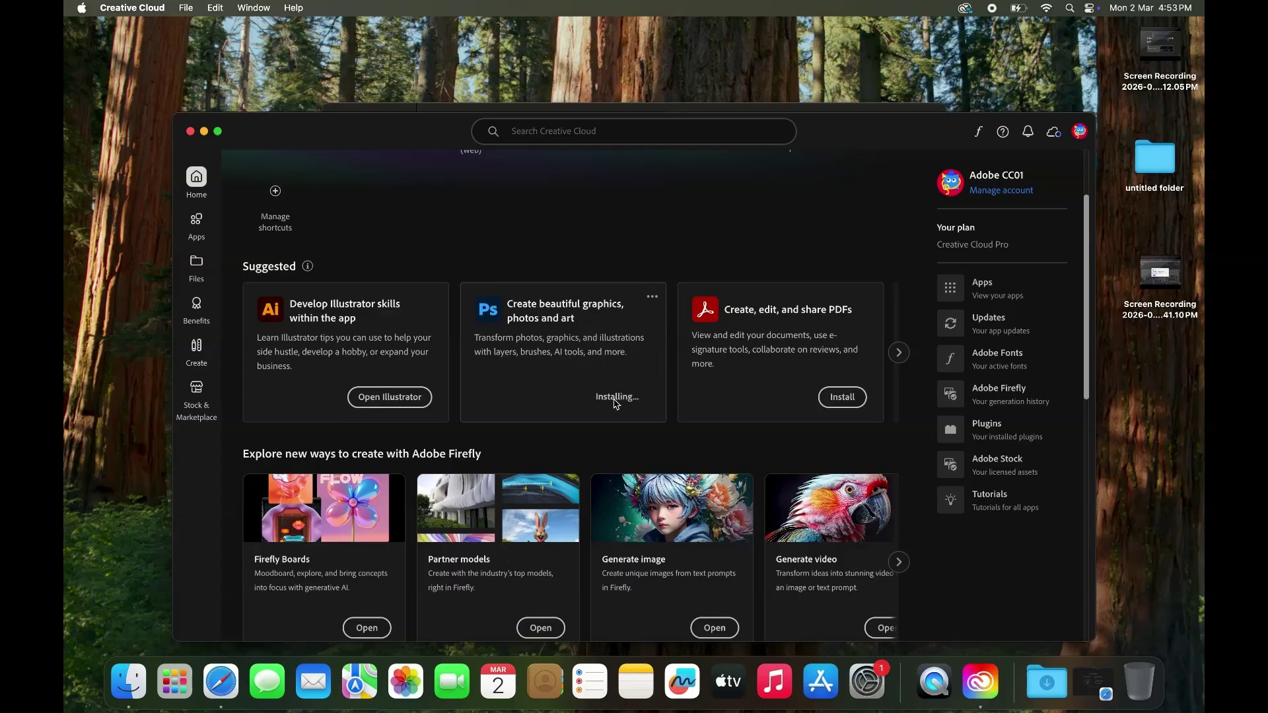
pyautogui.click(218, 131)
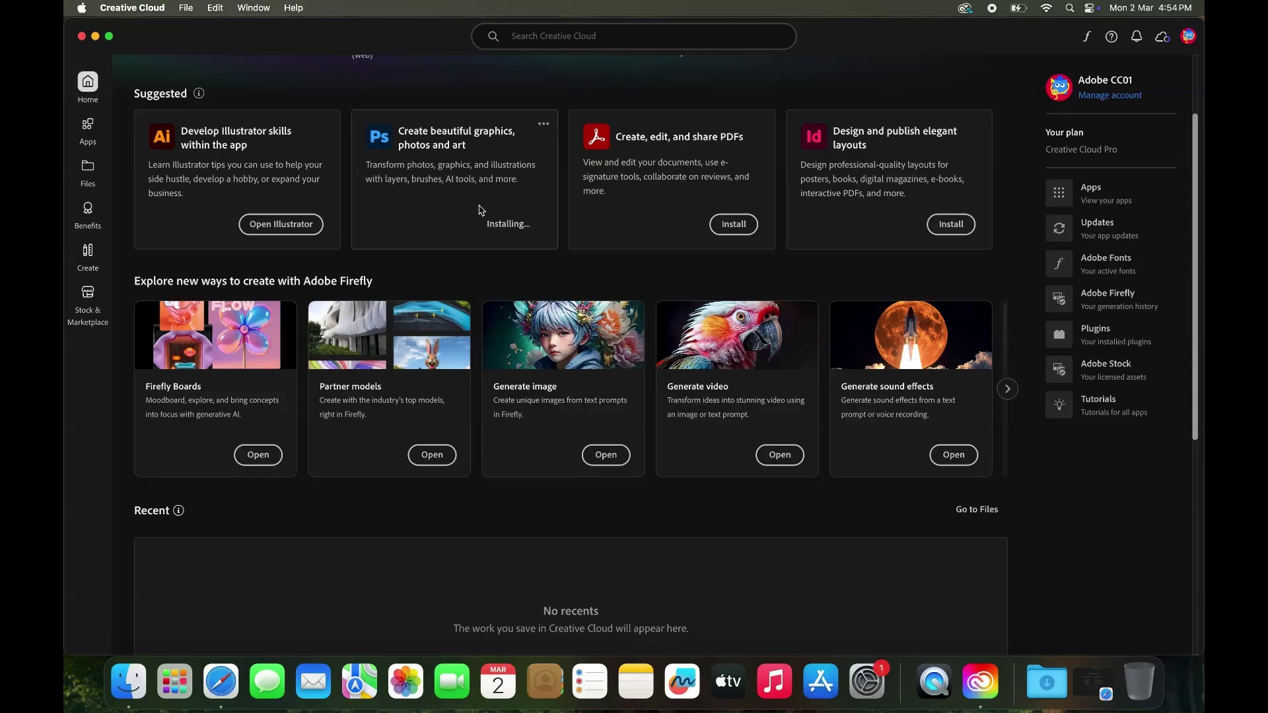
# Step: Wait for Photoshop 2026 to finish installing, then close the Creative Cloud window
pyautogui.scroll(2, 482, 210)
pyautogui.scroll(5, 481, 210)
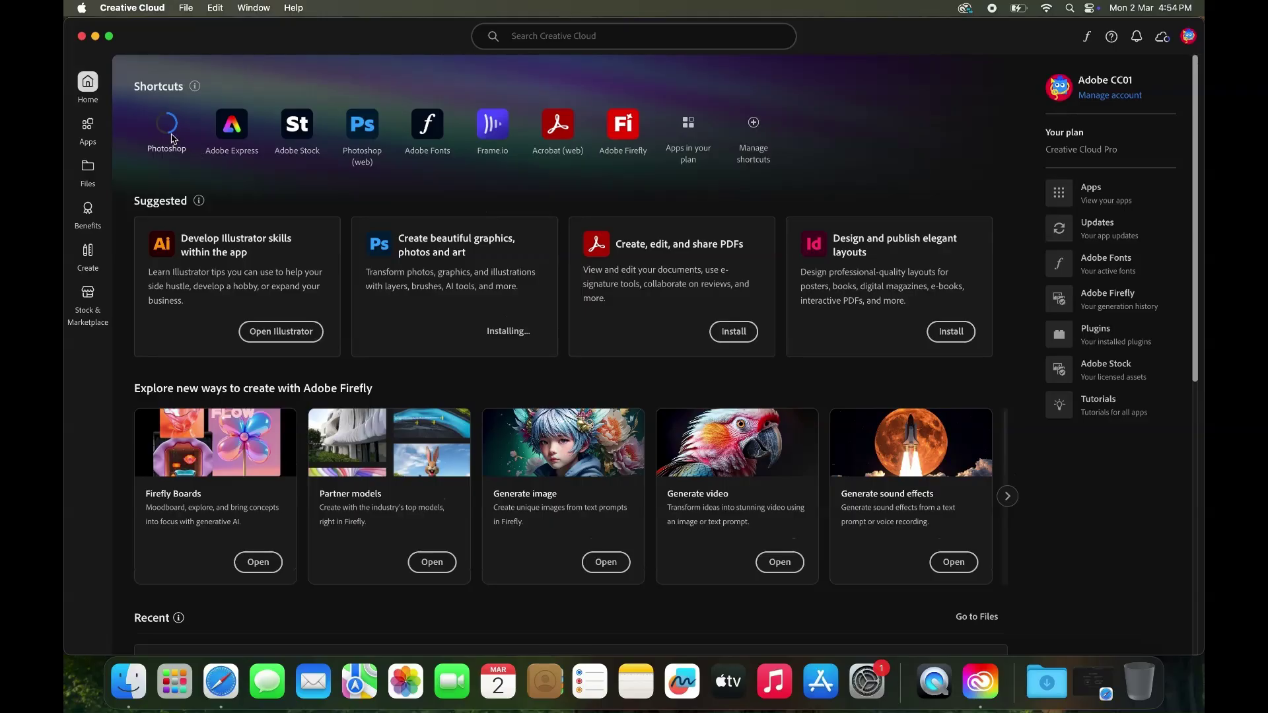
pyautogui.moveTo(171, 138)
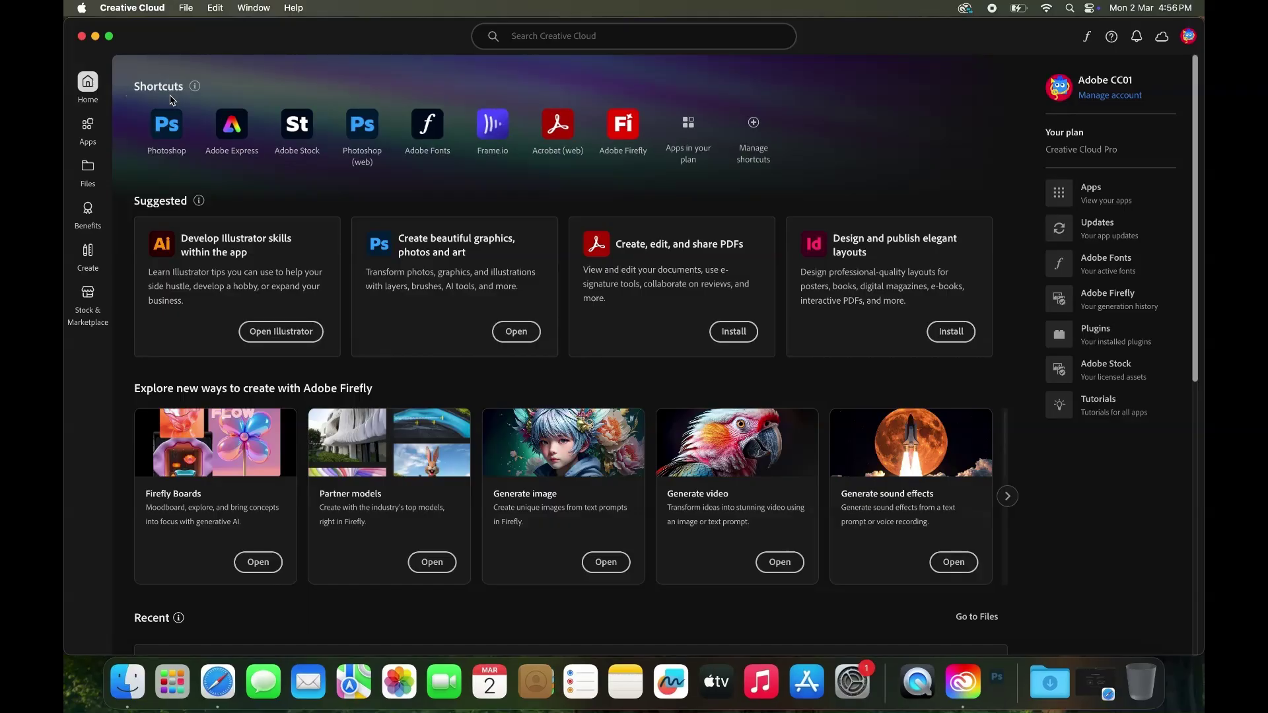
pyautogui.click(82, 37)
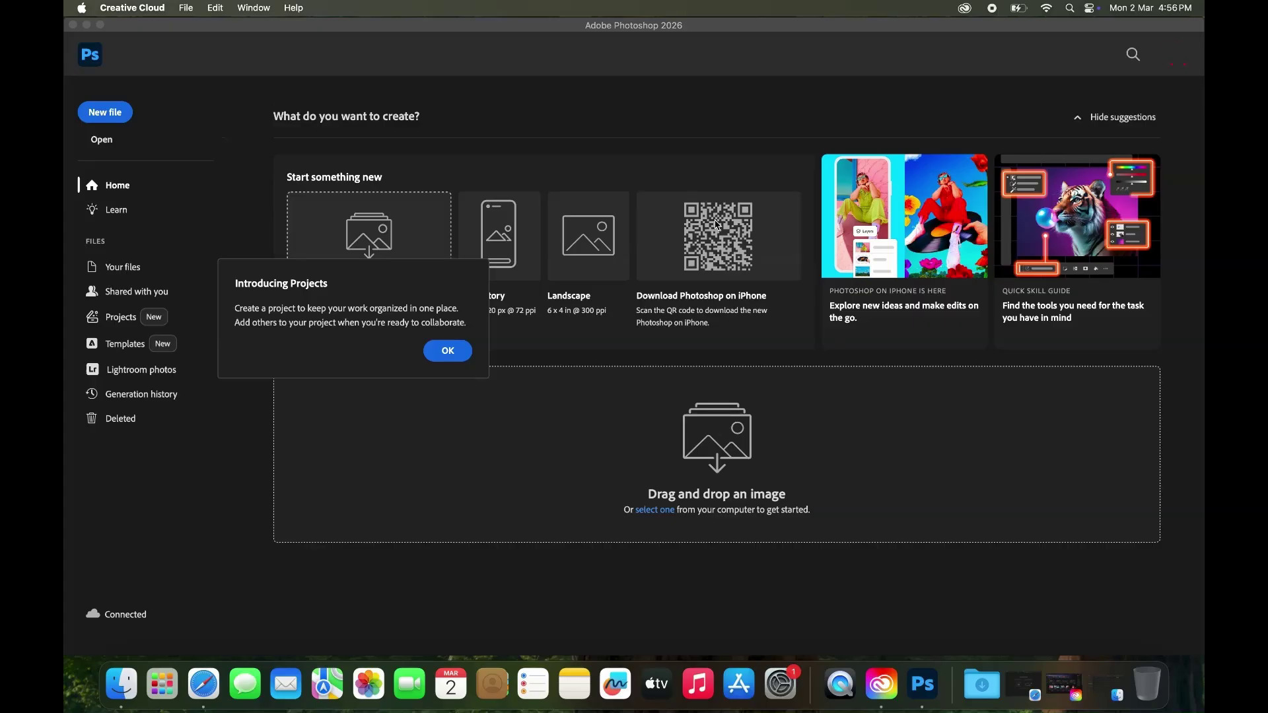
# Step: Dismiss Introducing Projects and create a new 1024 × 1024 px Clipboard-preset document
pyautogui.click(465, 353)
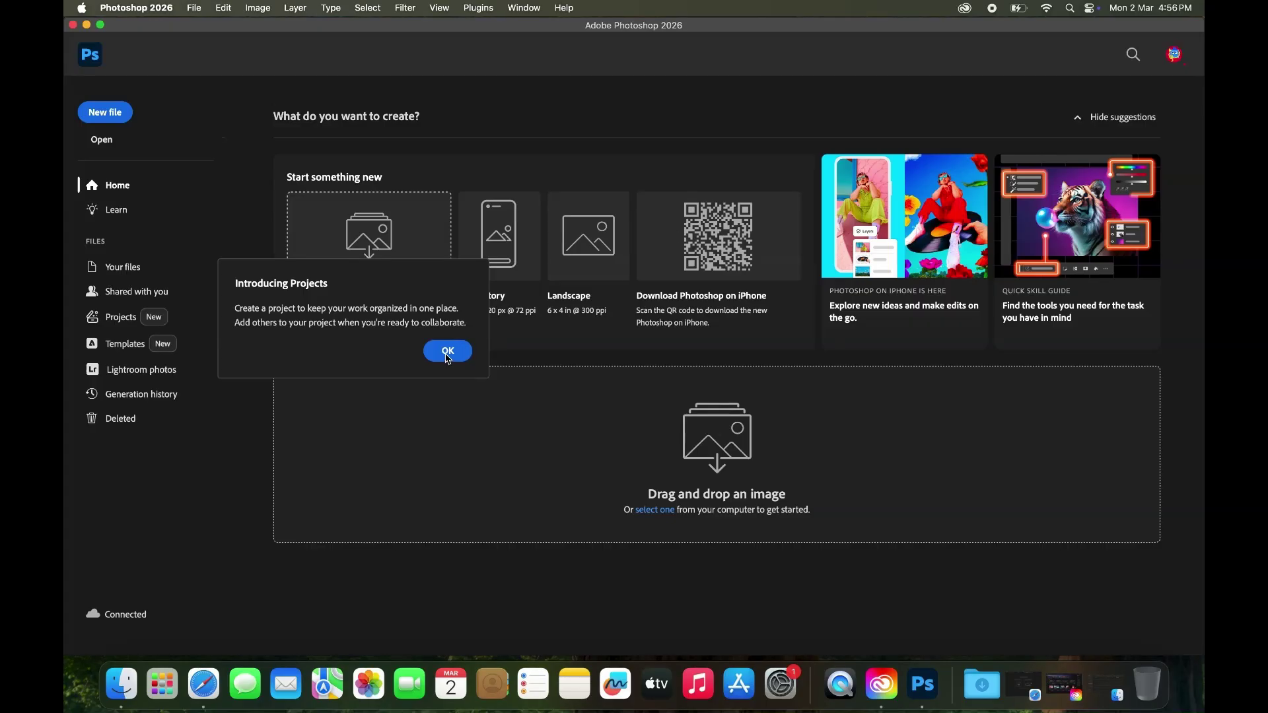
pyautogui.click(448, 356)
pyautogui.click(106, 116)
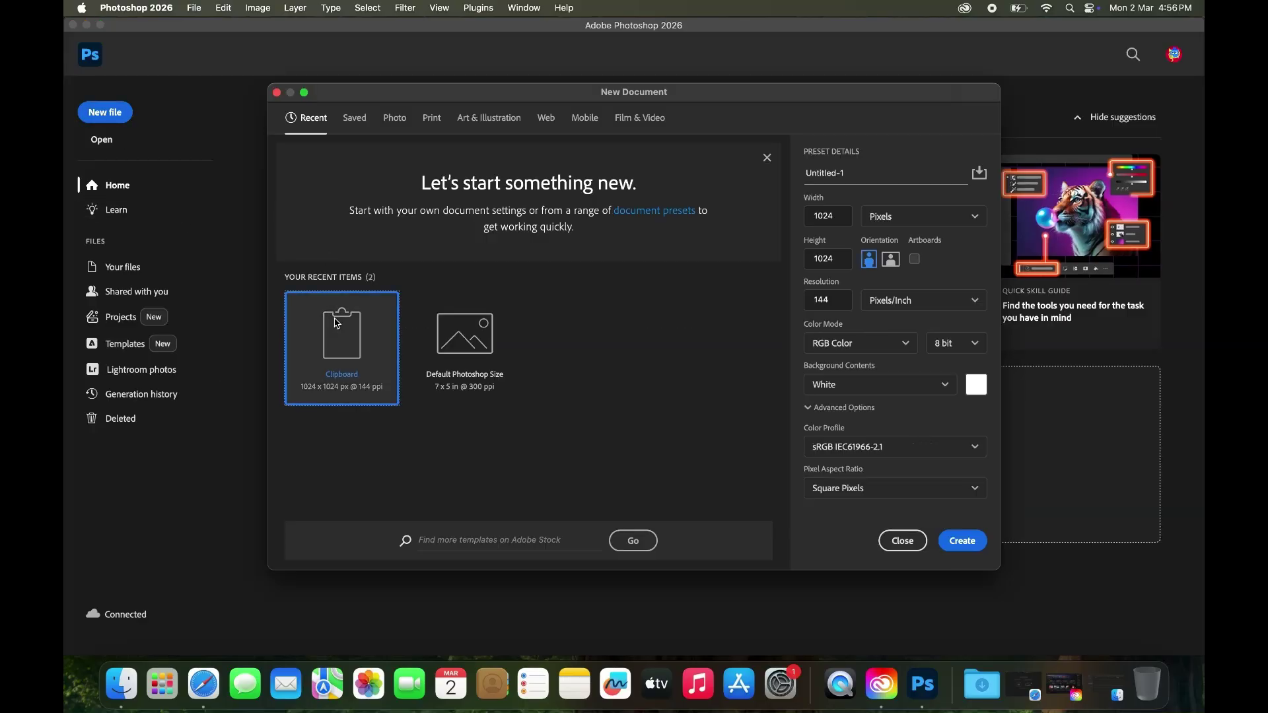
pyautogui.doubleClick(336, 323)
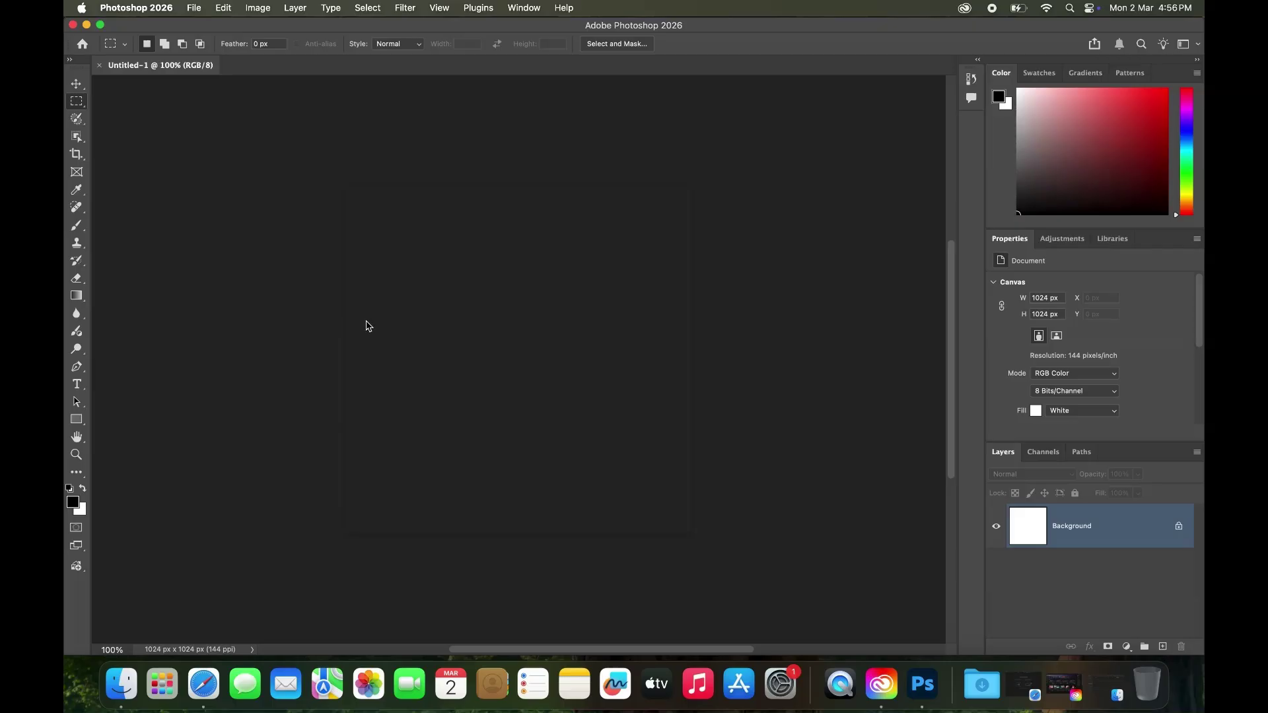
# Step: Close Photoshop and confirm Adobe Photoshop 2026 is listed in Finder's Applications folder
pyautogui.click(73, 24)
pyautogui.click(142, 71)
pyautogui.click(241, 8)
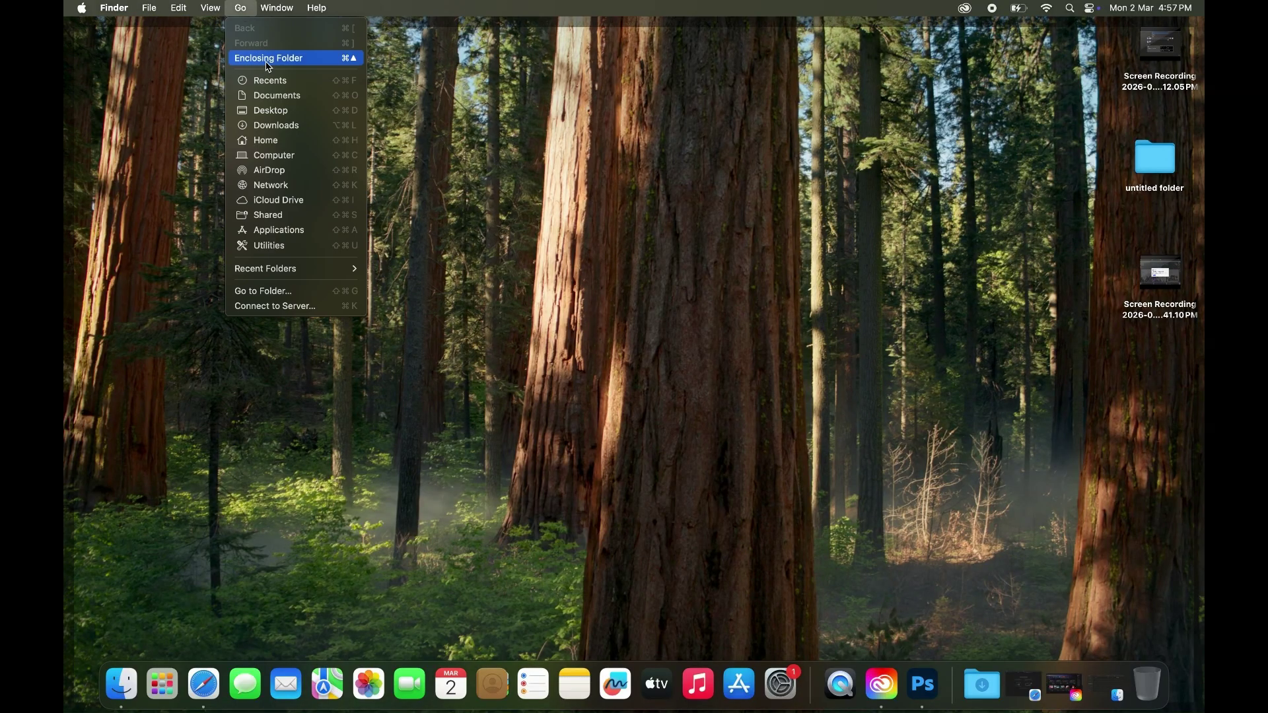
pyautogui.click(302, 229)
pyautogui.click(576, 211)
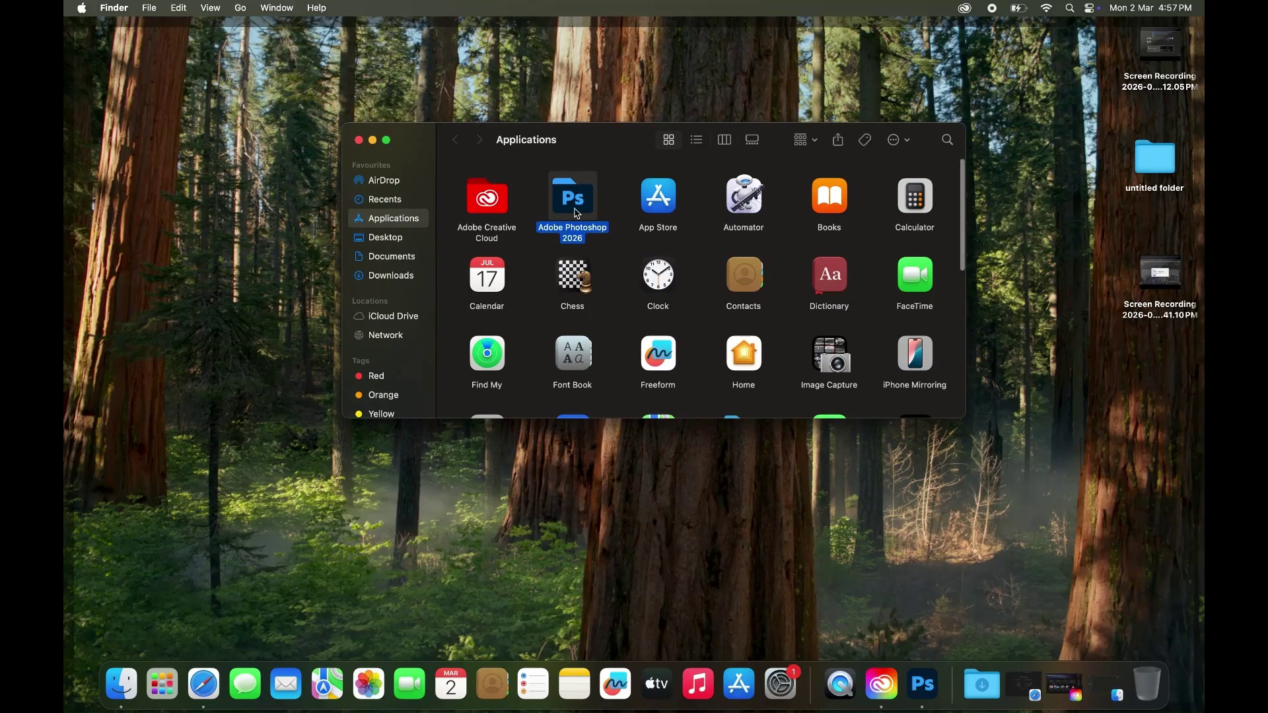
pyautogui.click(358, 140)
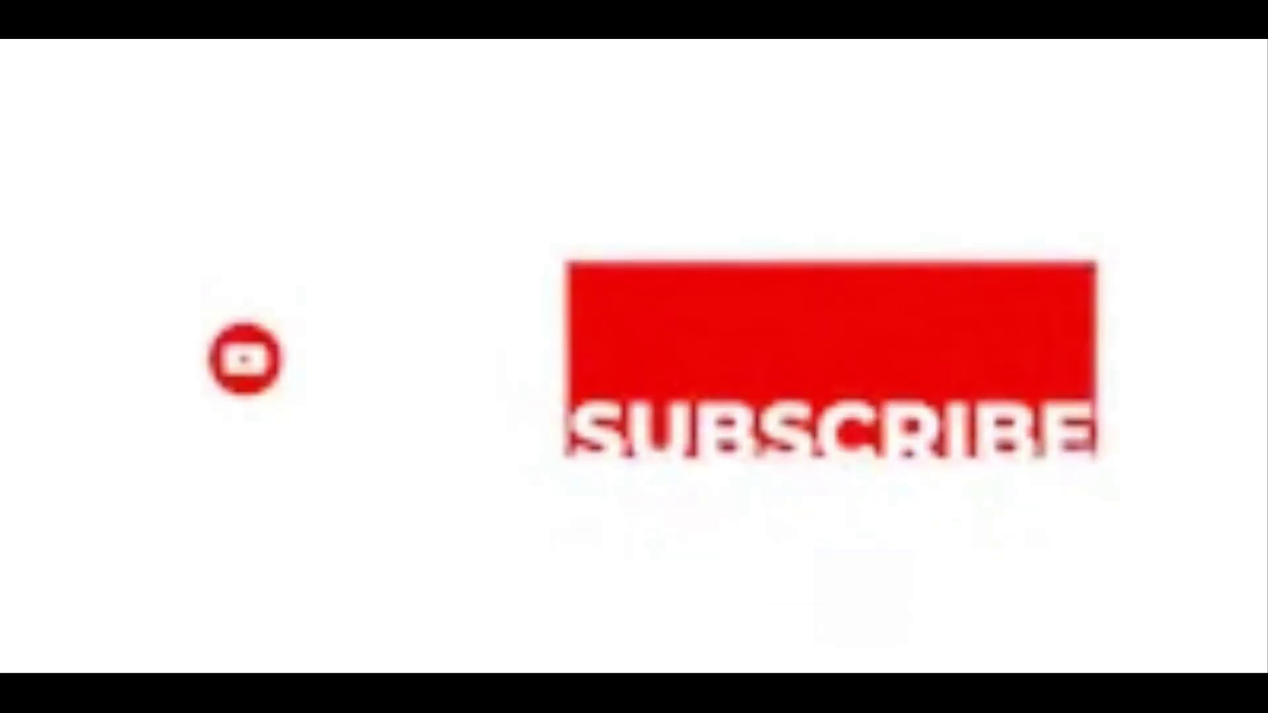